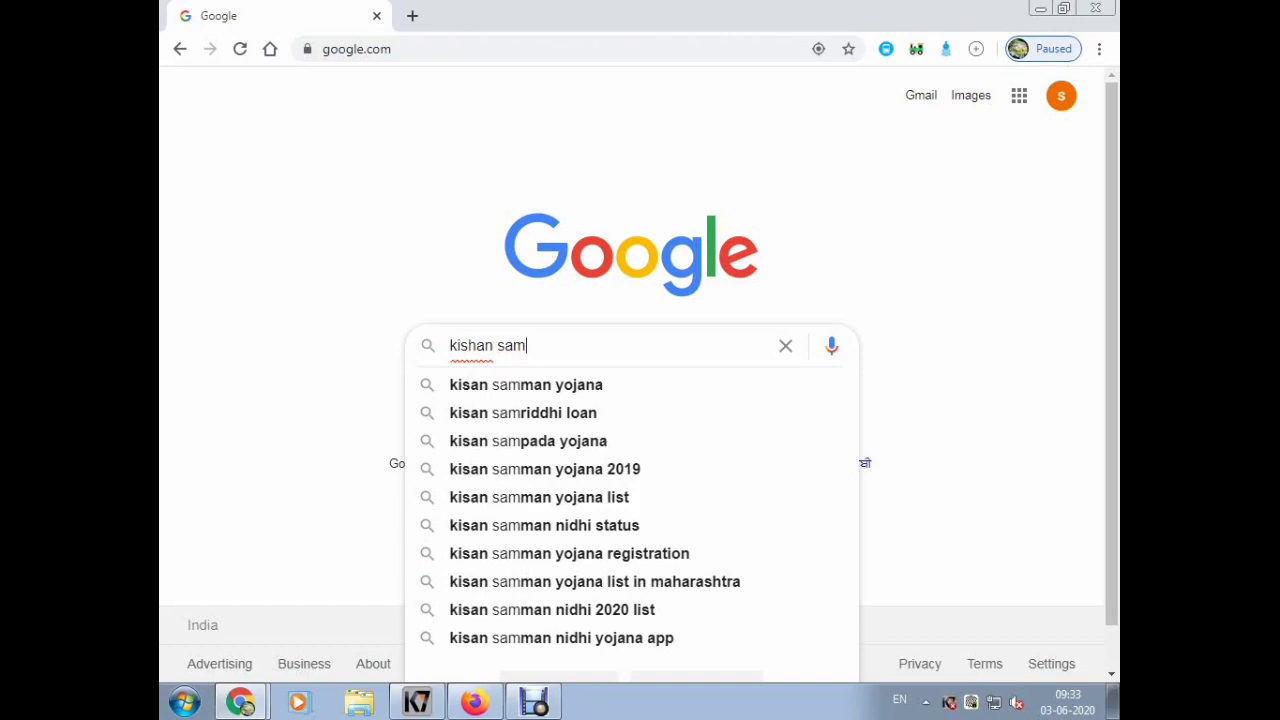
- Search Google for 'kisan samman yojana' and open the official PM-Kisan website
{"action": "key", "text": "Down"}
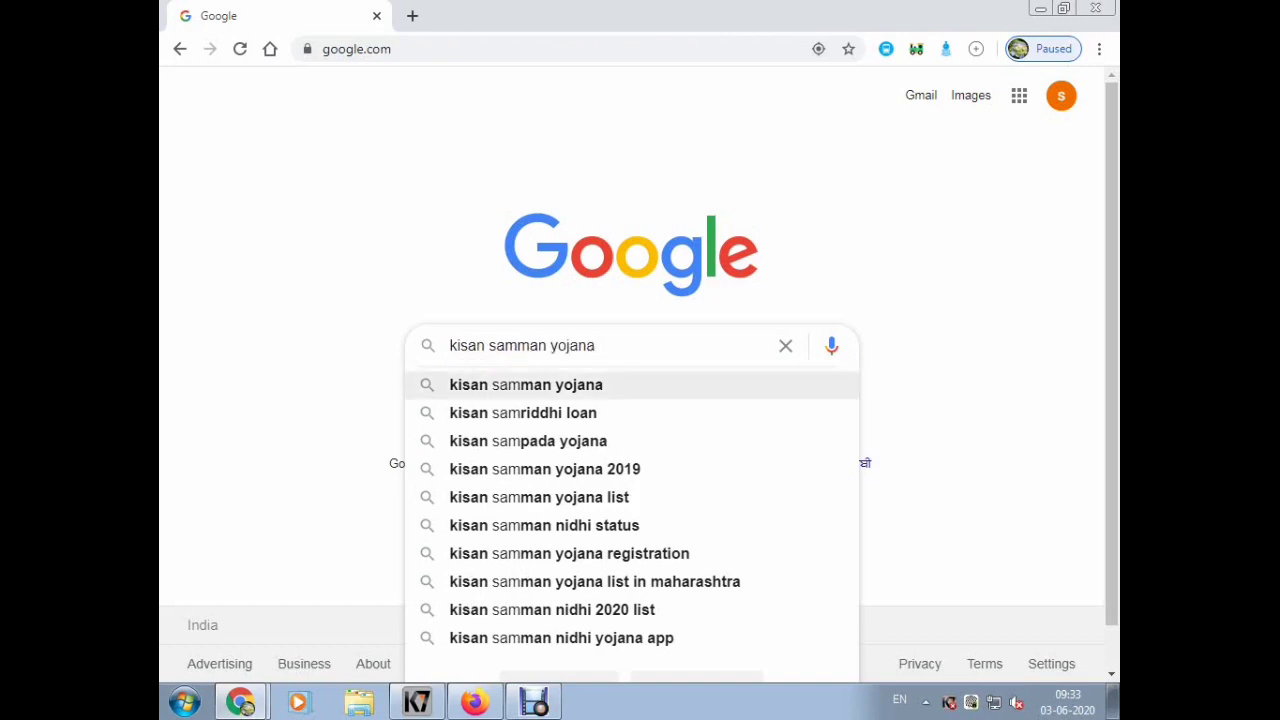
{"action": "key", "text": "Return"}
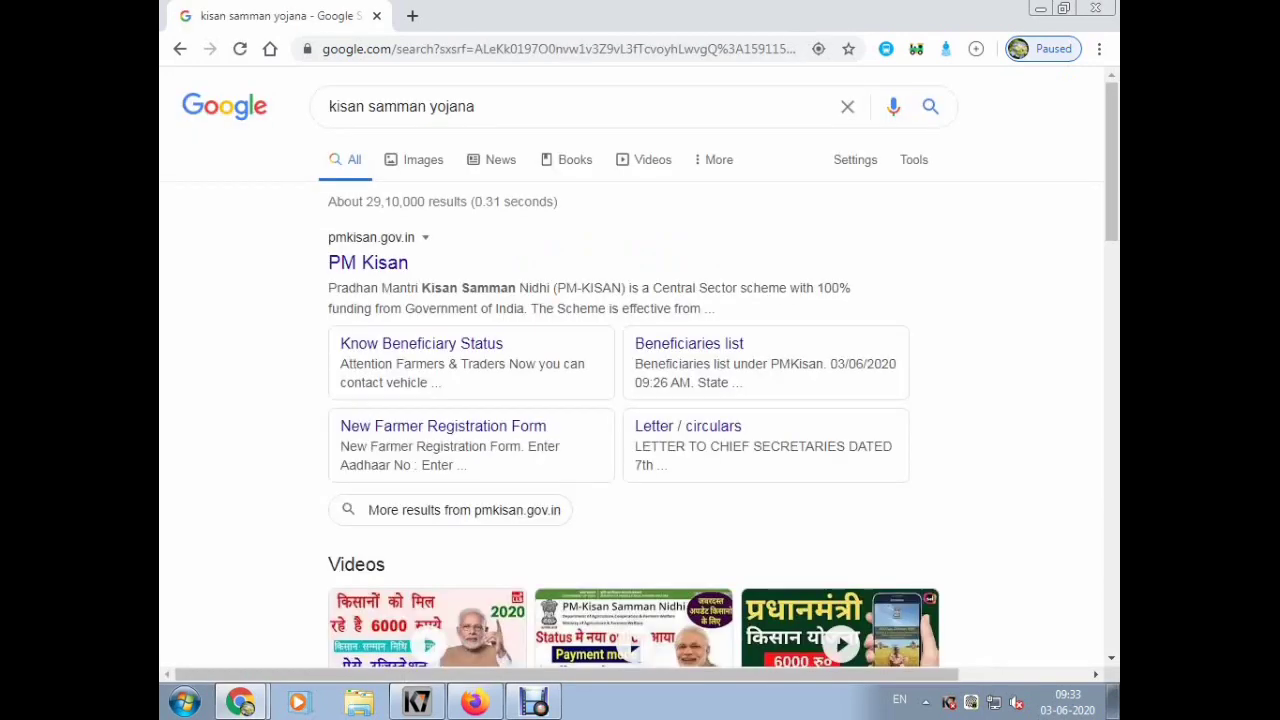
{"action": "left_click", "coordinate": [368, 262]}
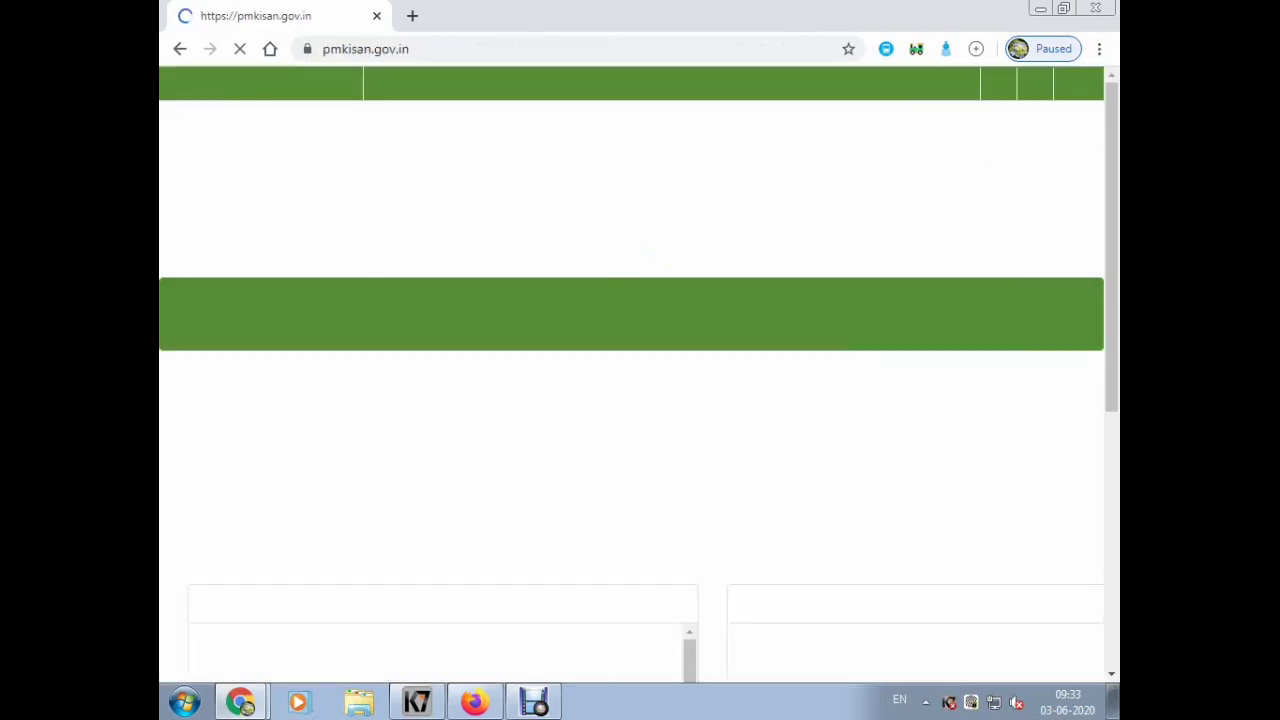
- Open the New Farmer Registration form from the PM-Kisan home page
{"action": "scroll", "coordinate": [551, 301], "scroll_direction": "down", "scroll_amount": 2}
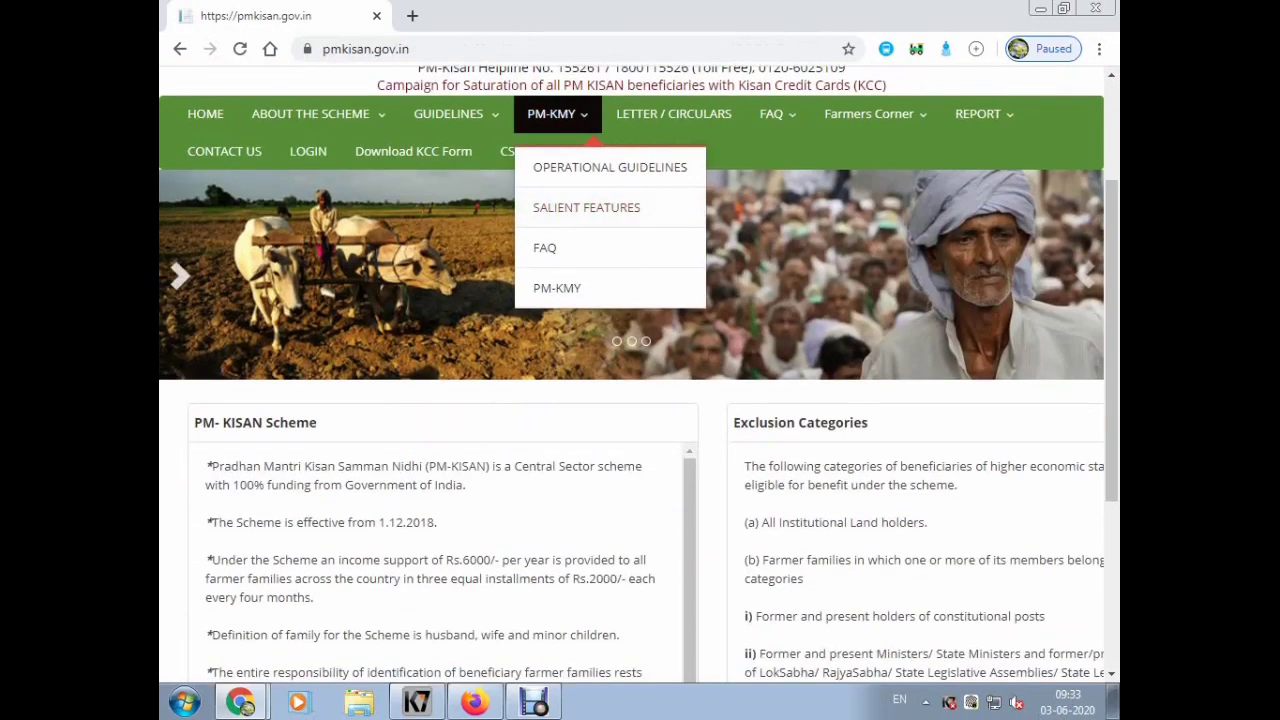
{"action": "mouse_move", "coordinate": [868, 113]}
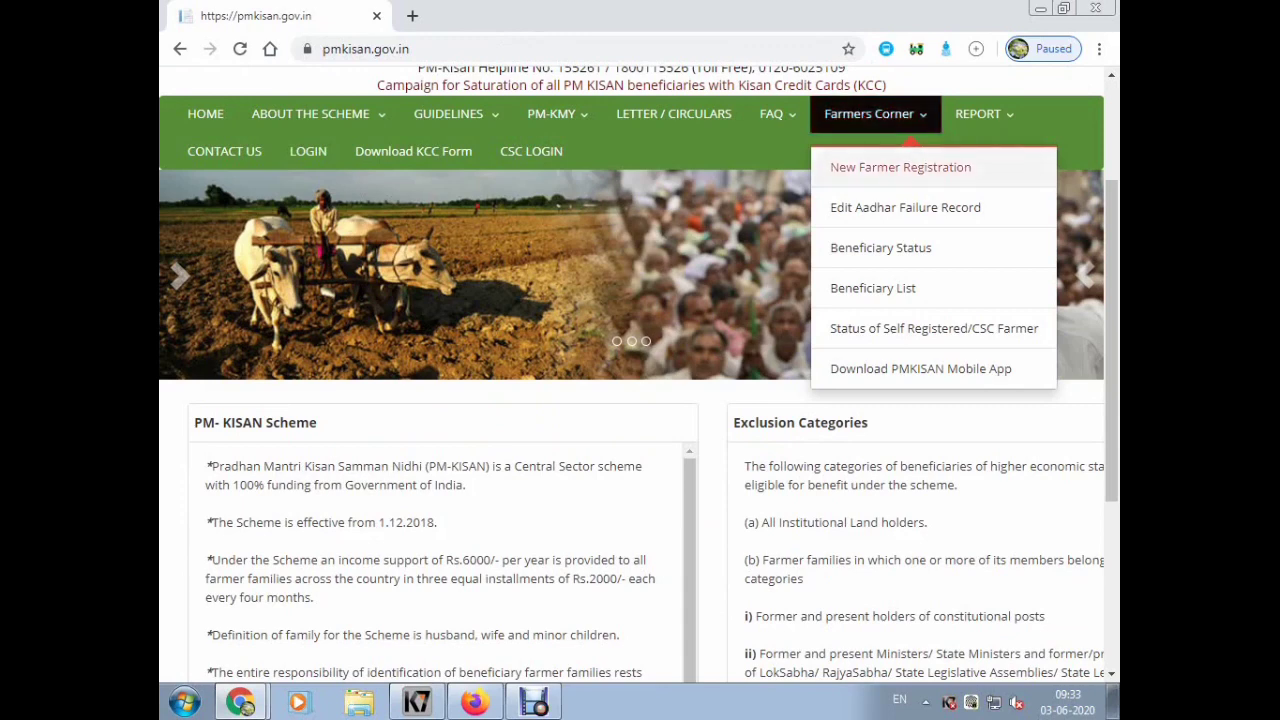
{"action": "scroll", "coordinate": [638, 372], "scroll_direction": "up", "scroll_amount": 1}
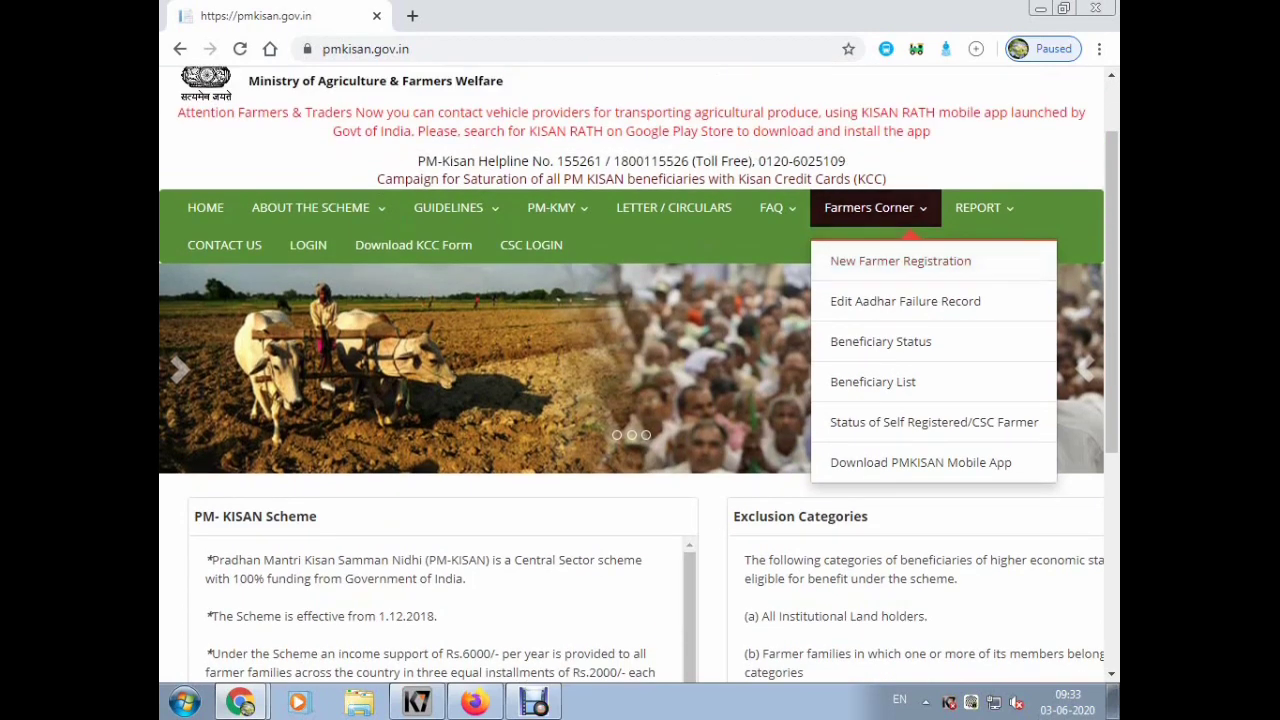
{"action": "scroll", "coordinate": [638, 372], "scroll_direction": "up", "scroll_amount": 1}
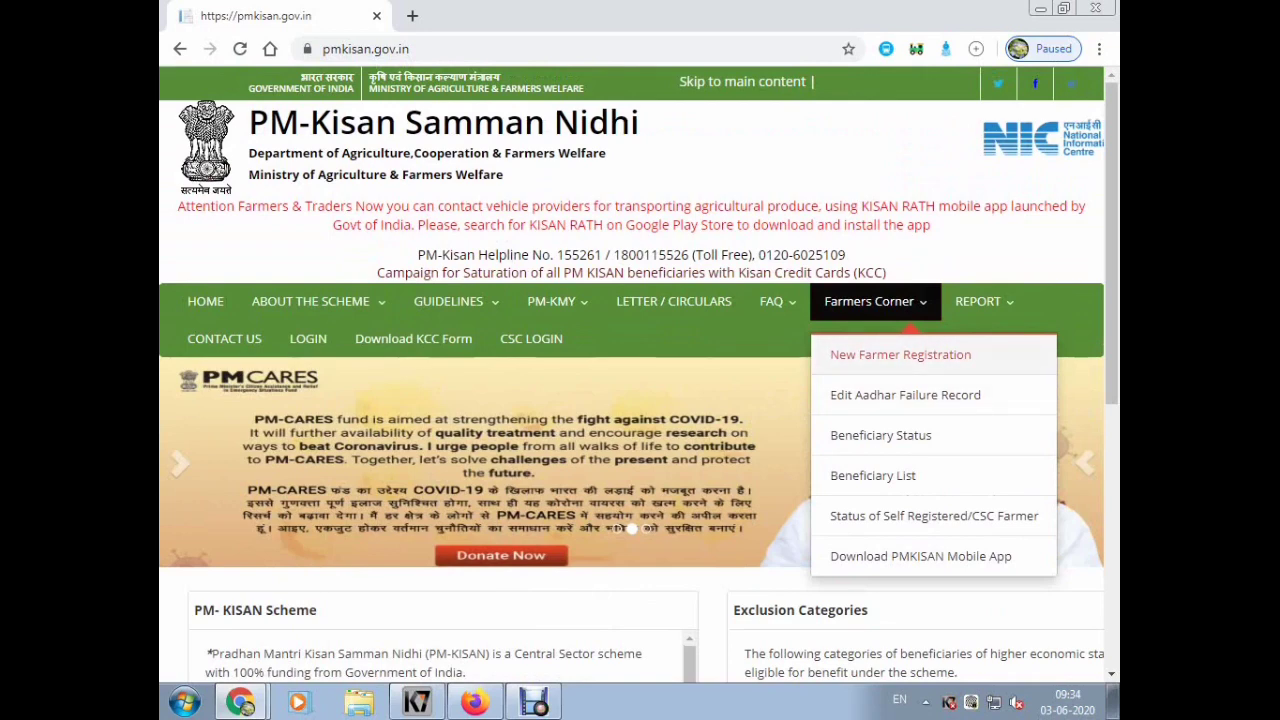
{"action": "left_click", "coordinate": [900, 354]}
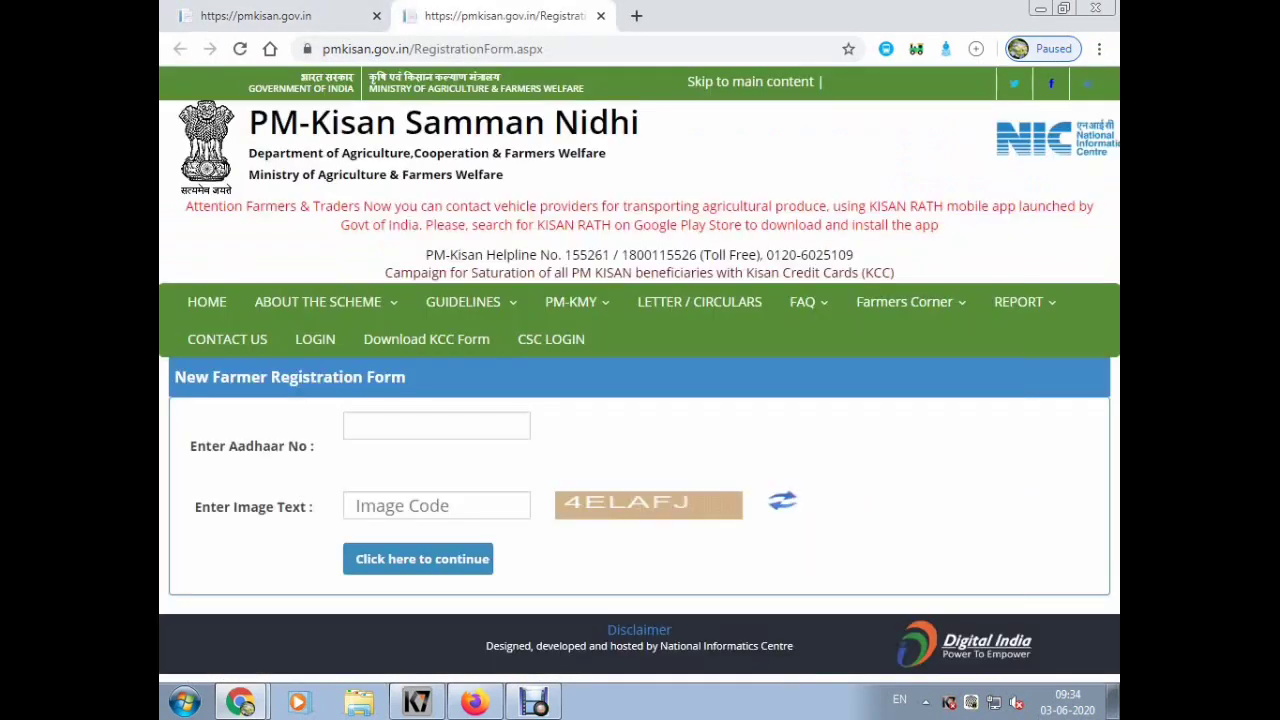
- Enter the farmer's Aadhaar number and the image code, then submit for checking
{"action": "left_click", "coordinate": [436, 425]}
{"action": "type", "text": "8"}
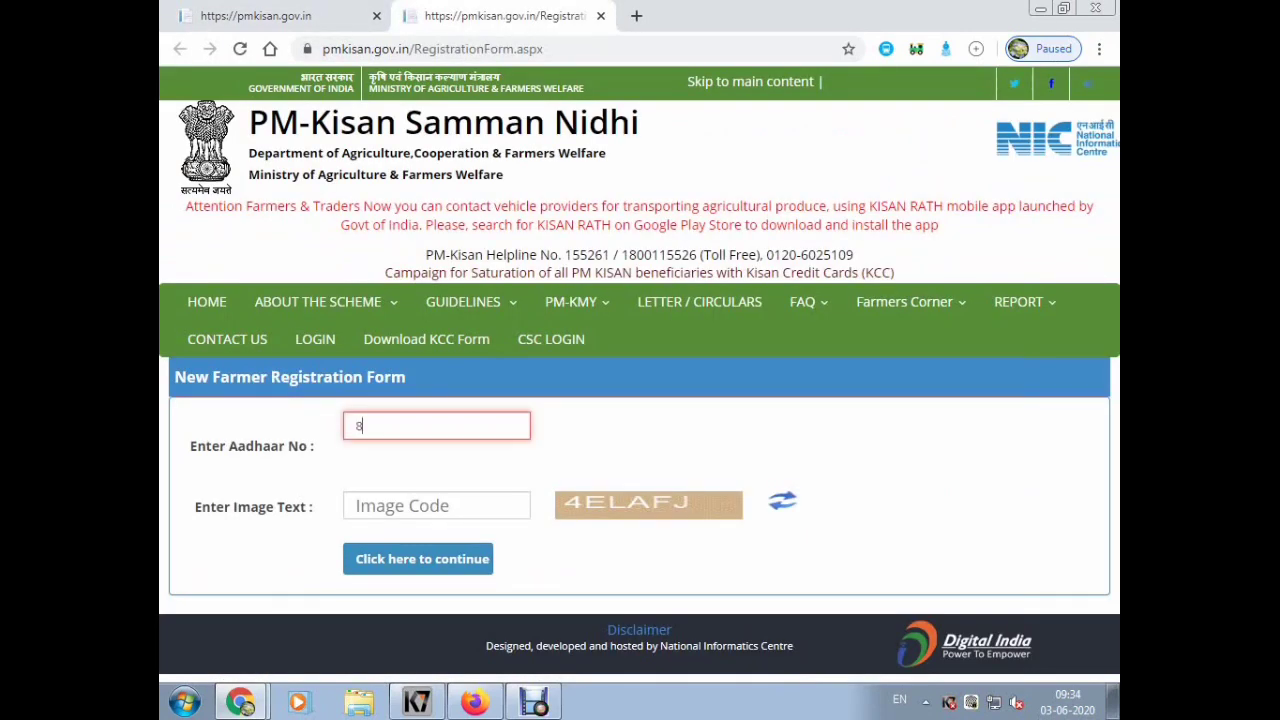
{"action": "type", "text": "006"}
{"action": "key", "text": "BackSpace"}
{"action": "key", "text": "BackSpace"}
{"action": "key", "text": "BackSpace"}
{"action": "key", "text": "BackSpace"}
{"action": "left_click", "coordinate": [436, 505]}
{"action": "type", "text": "4"}
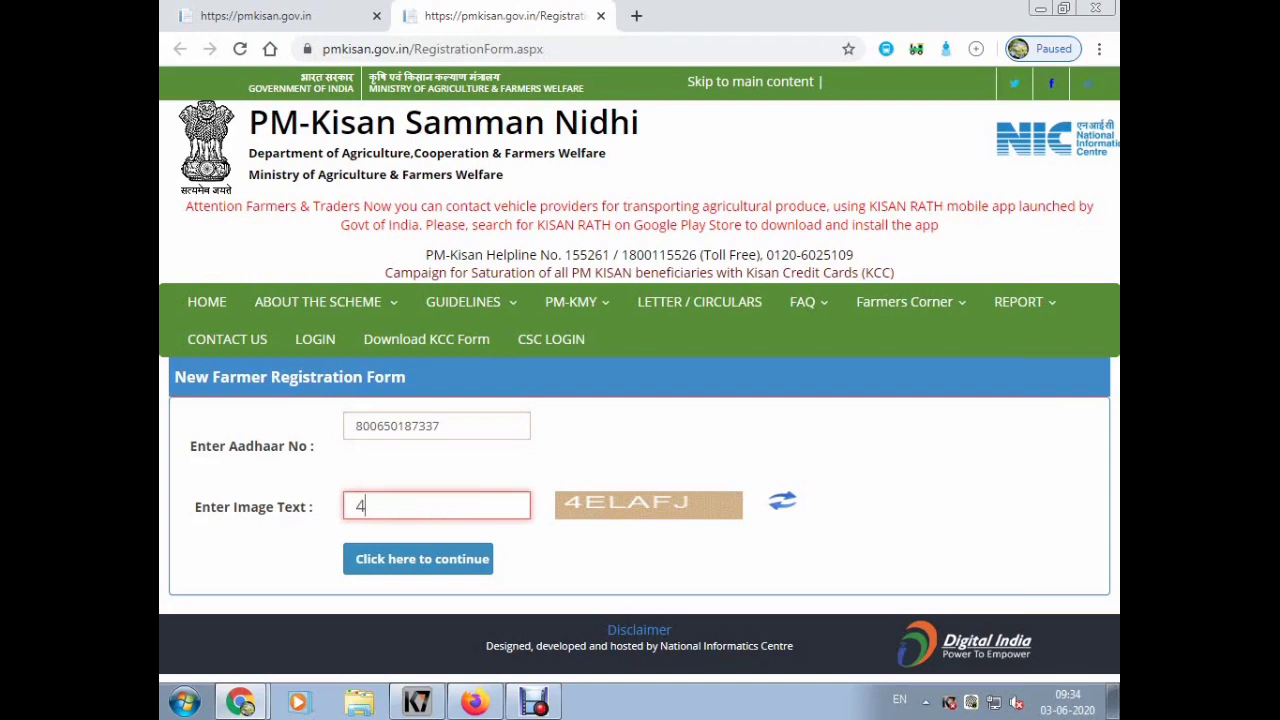
{"action": "type", "text": "ELAFJ"}
{"action": "left_click", "coordinate": [422, 558]}
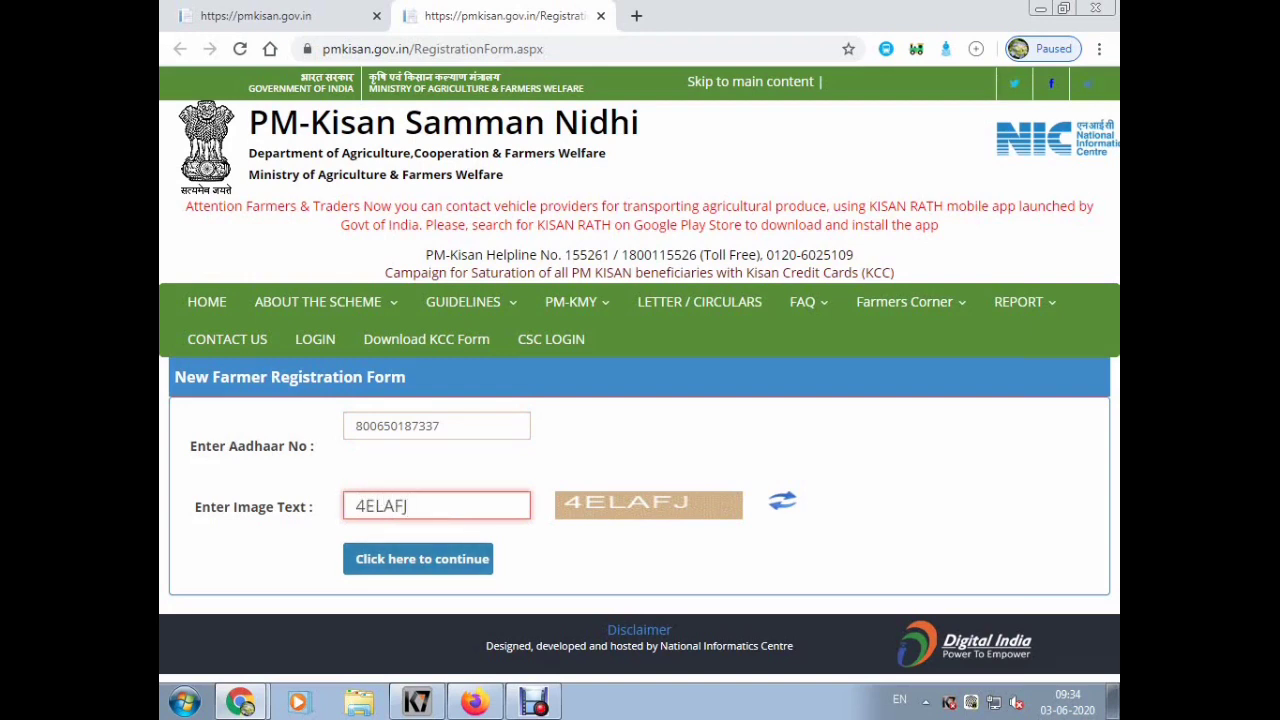
- Correct the Aadhaar number, resubmit with the image code, and agree to register a new farmer
{"action": "key", "text": "Return"}
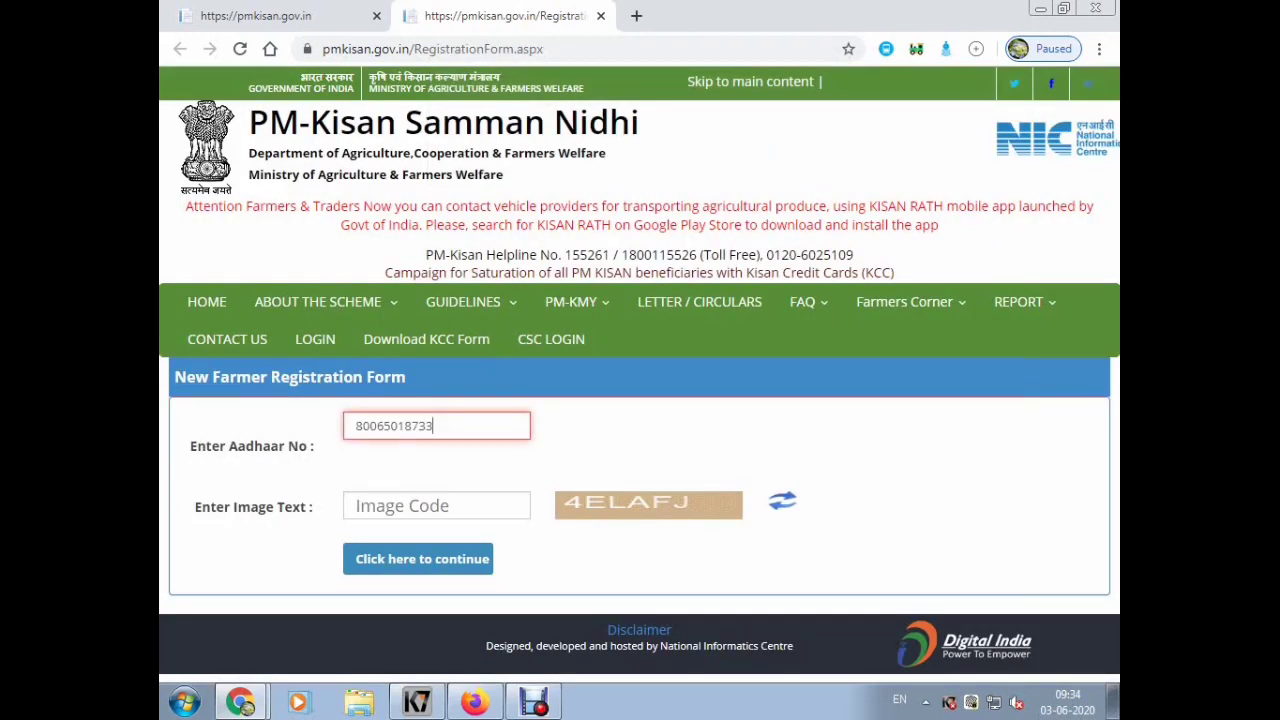
{"action": "key", "text": "BackSpace"}
{"action": "key", "text": "BackSpace"}
{"action": "key", "text": "BackSpace"}
{"action": "key", "text": "BackSpace"}
{"action": "key", "text": "BackSpace"}
{"action": "key", "text": "BackSpace"}
{"action": "key", "text": "BackSpace"}
{"action": "key", "text": "BackSpace"}
{"action": "key", "text": "BackSpace"}
{"action": "key", "text": "BackSpace"}
{"action": "key", "text": "BackSpace"}
{"action": "key", "text": "Tab"}
{"action": "key", "text": "Tab"}
{"action": "type", "text": "4"}
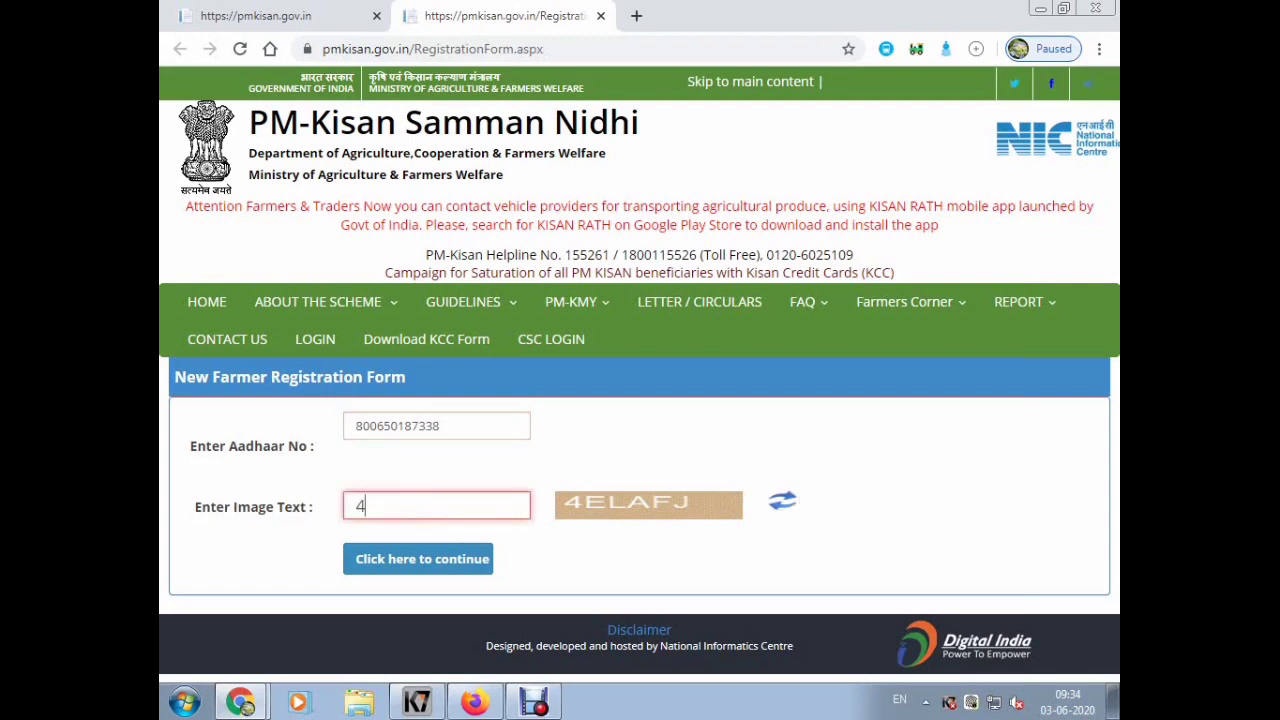
{"action": "type", "text": "ELAFJ"}
{"action": "key", "text": "Return"}
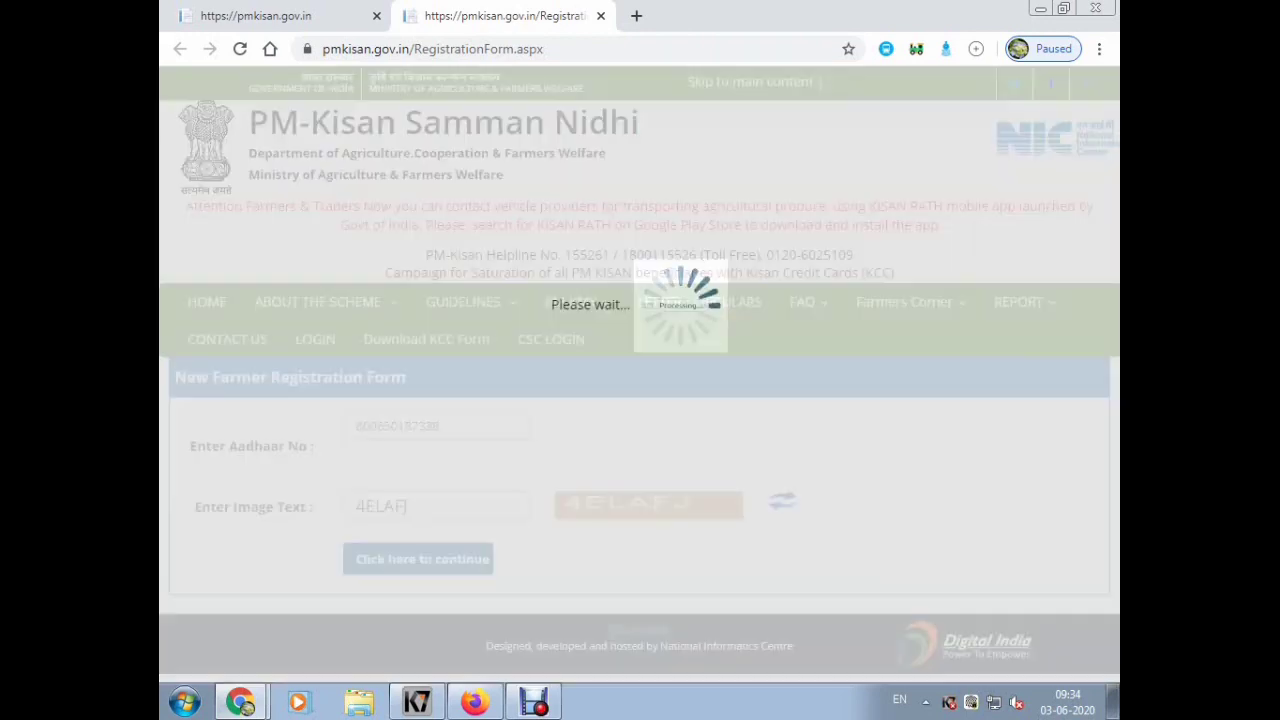
{"action": "key", "text": "Return"}
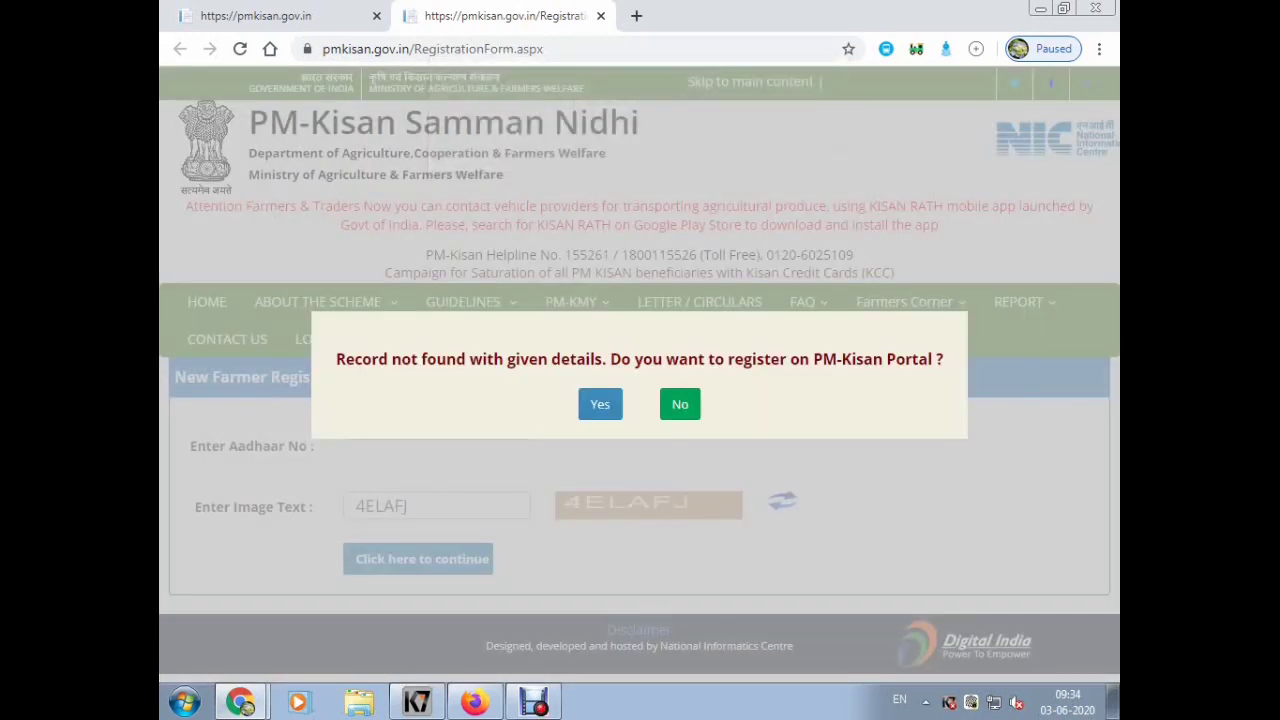
{"action": "key", "text": "Return"}
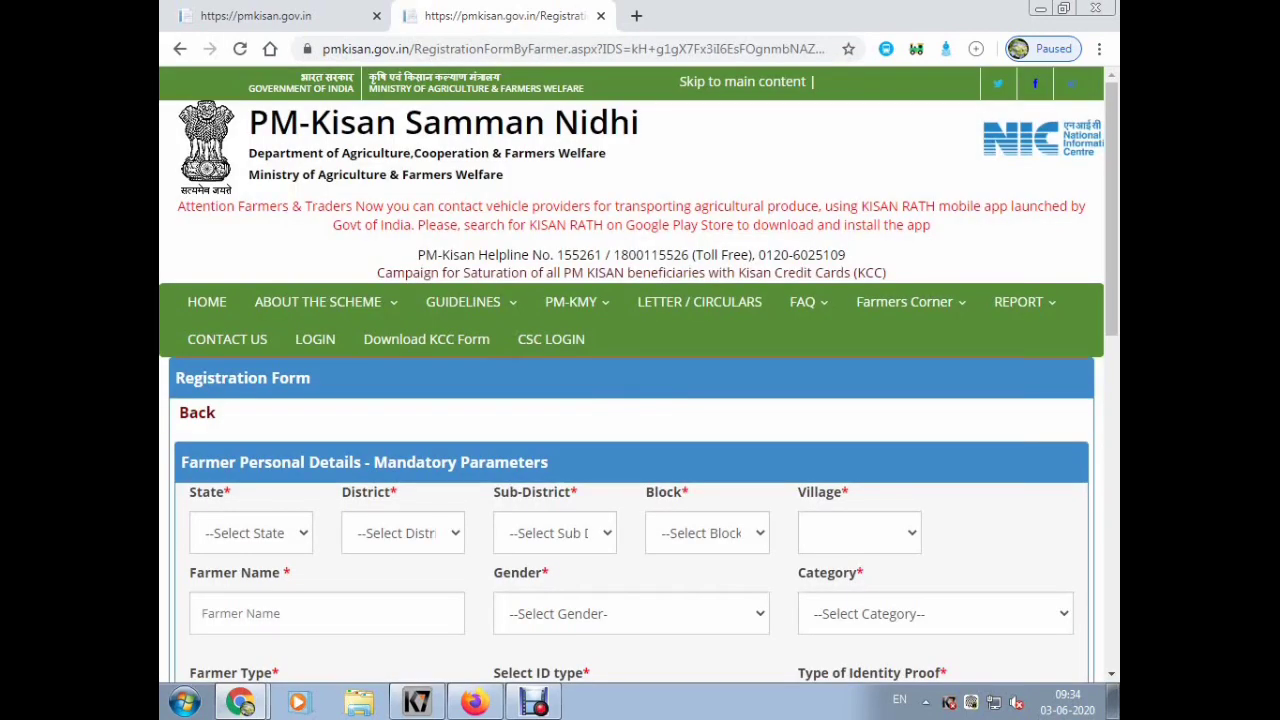
- Select MADHYA PRADESH as the state and SATNA as the district
{"action": "scroll", "coordinate": [640, 400], "scroll_direction": "down", "scroll_amount": 2}
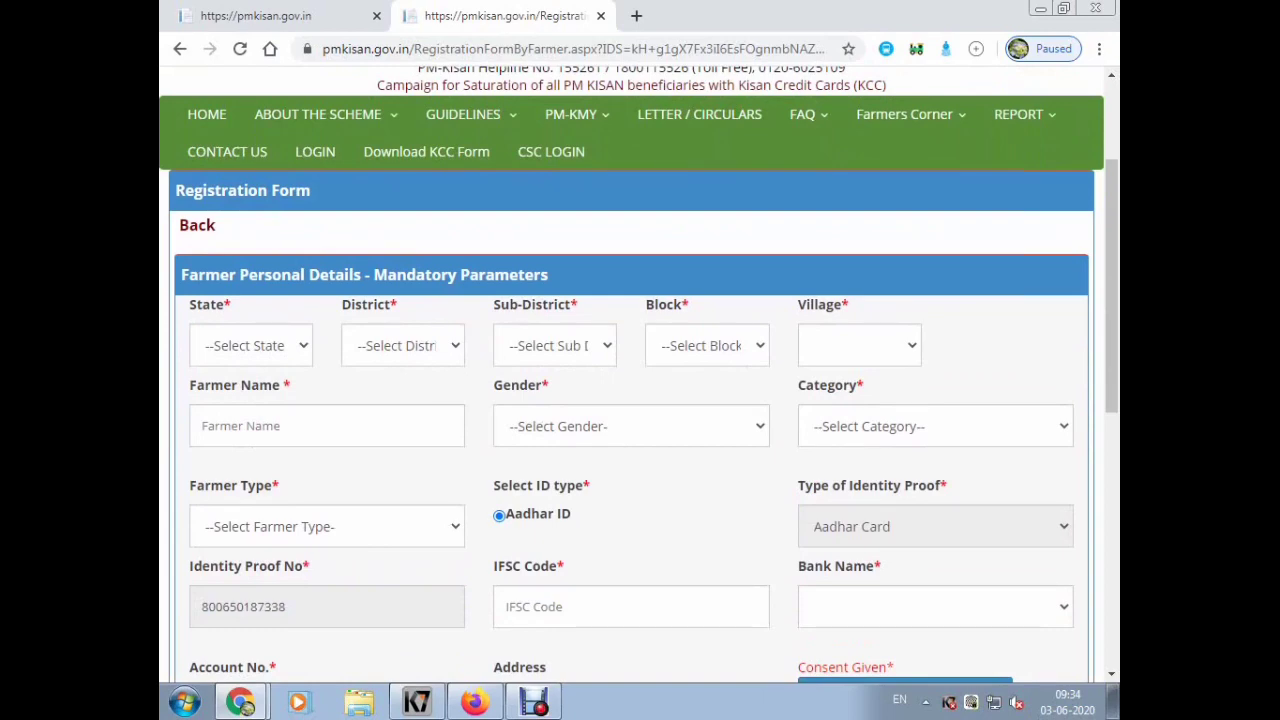
{"action": "left_click", "coordinate": [250, 345]}
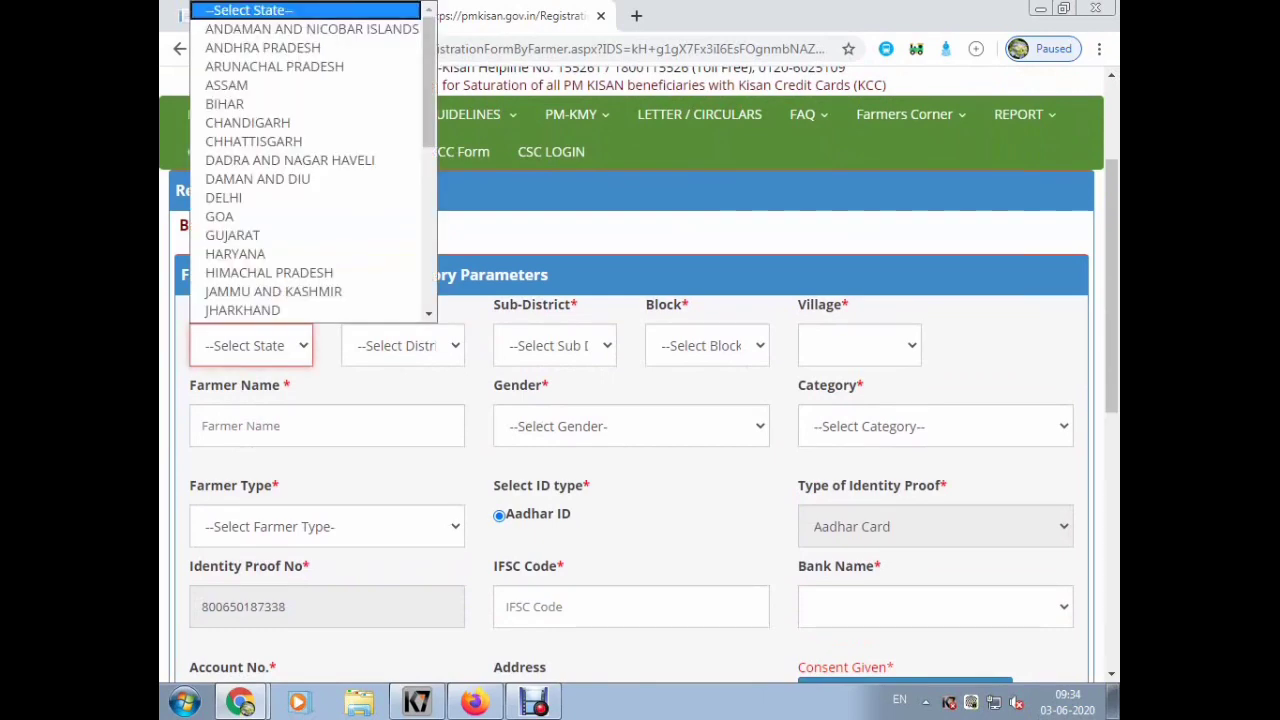
{"action": "key", "text": "m"}
{"action": "key", "text": "Return"}
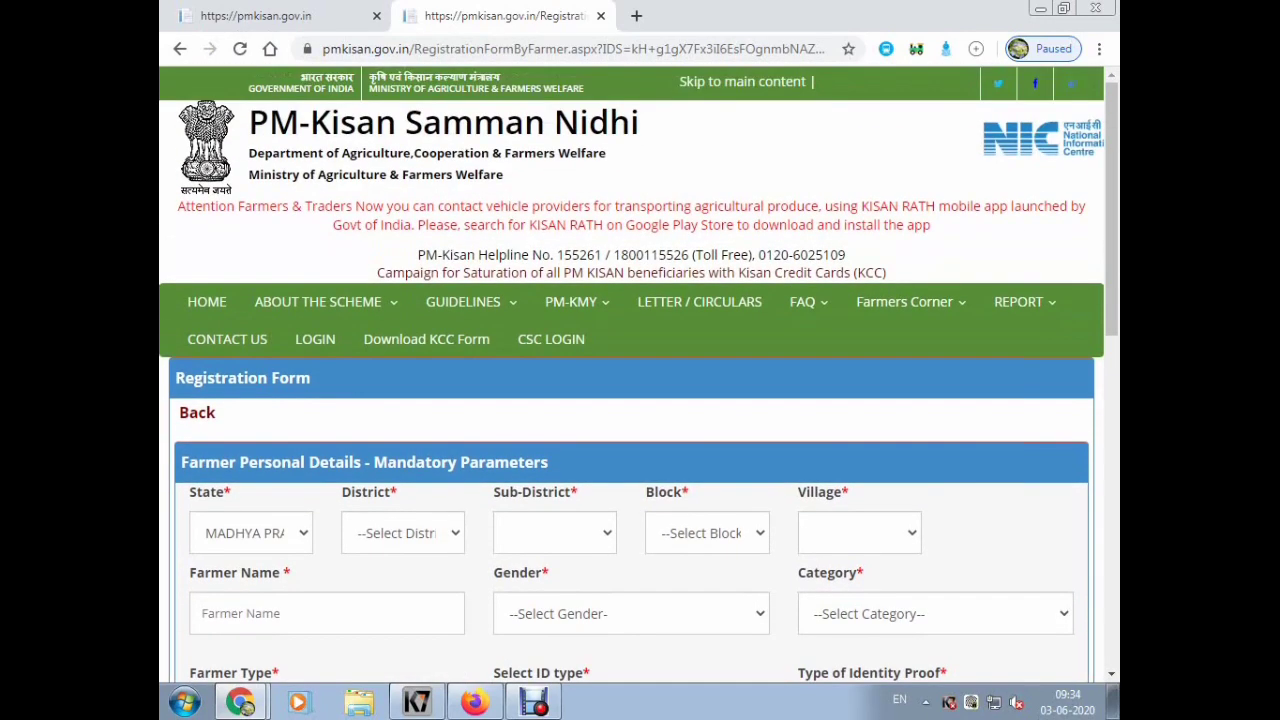
{"action": "left_click", "coordinate": [403, 533]}
{"action": "key", "text": "s"}
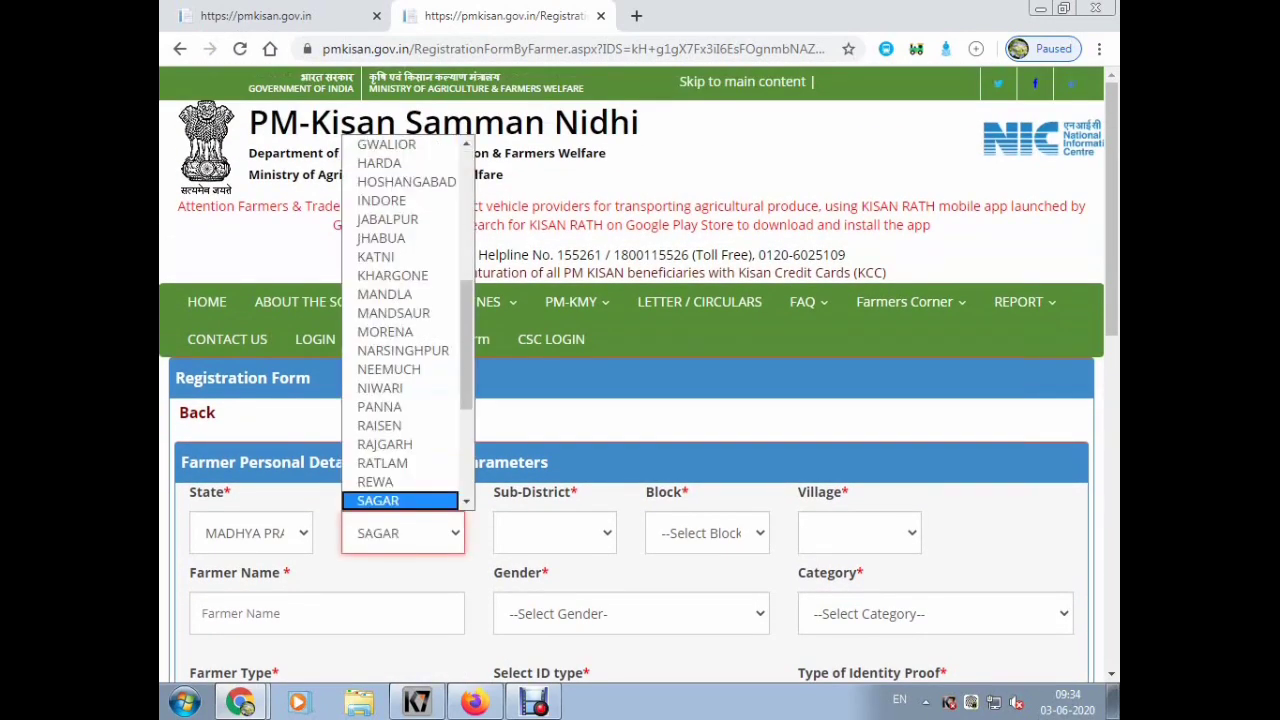
{"action": "key", "text": "Down"}
{"action": "key", "text": "Return"}
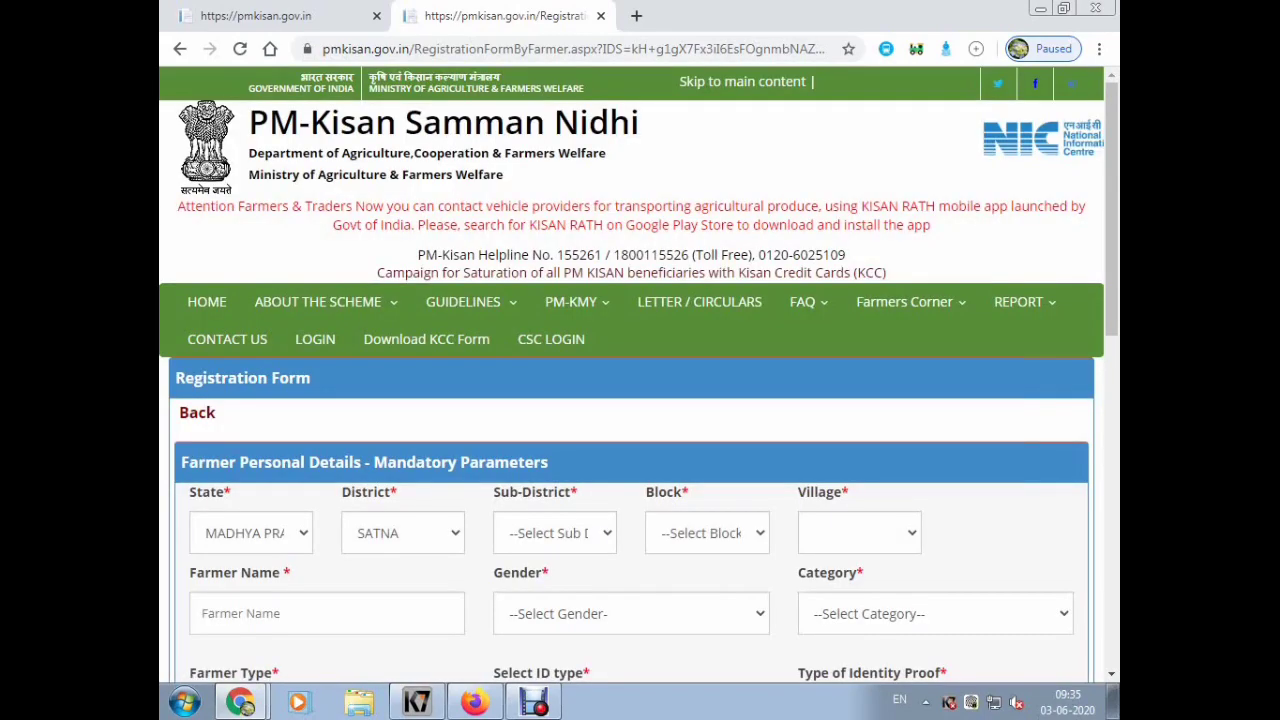
- Set sub-district Raghurajnagar, block SOHAWAL and village Badera
{"action": "left_click", "coordinate": [554, 533]}
{"action": "key", "text": "r"}
{"action": "key", "text": "r"}
{"action": "key", "text": "Up"}
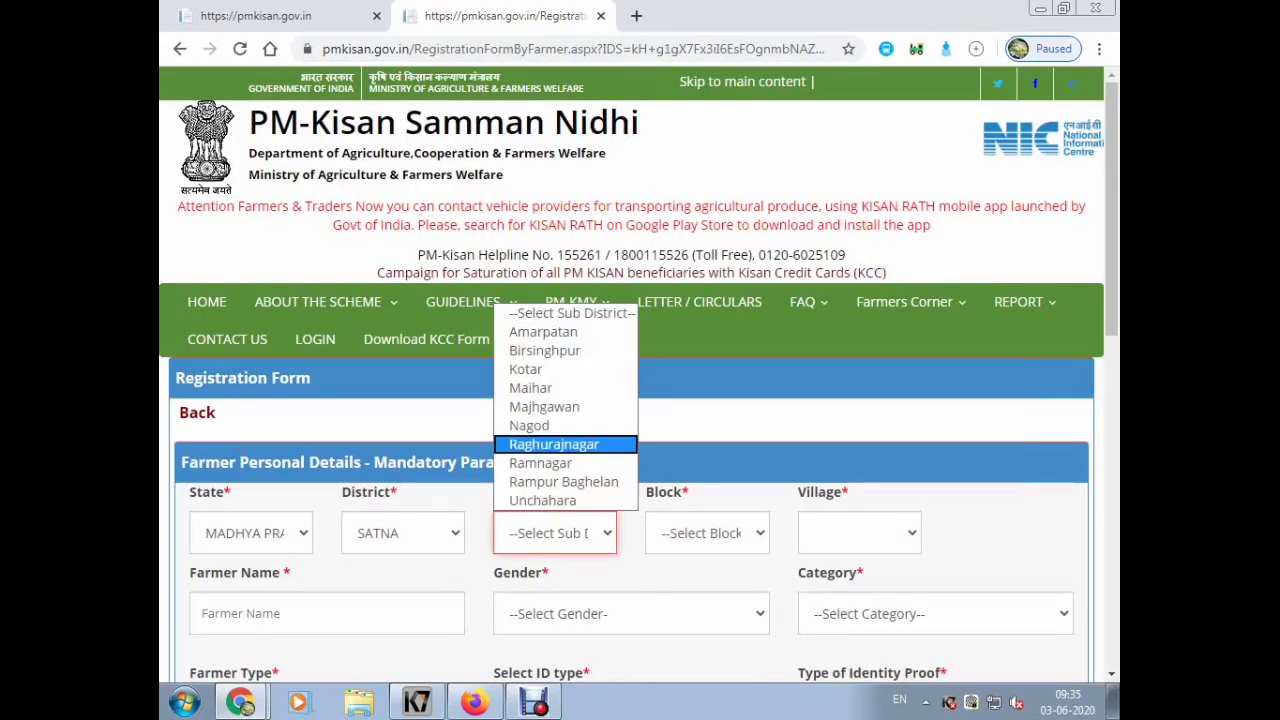
{"action": "key", "text": "Return"}
{"action": "left_click", "coordinate": [707, 533]}
{"action": "key", "text": "s"}
{"action": "key", "text": "Up"}
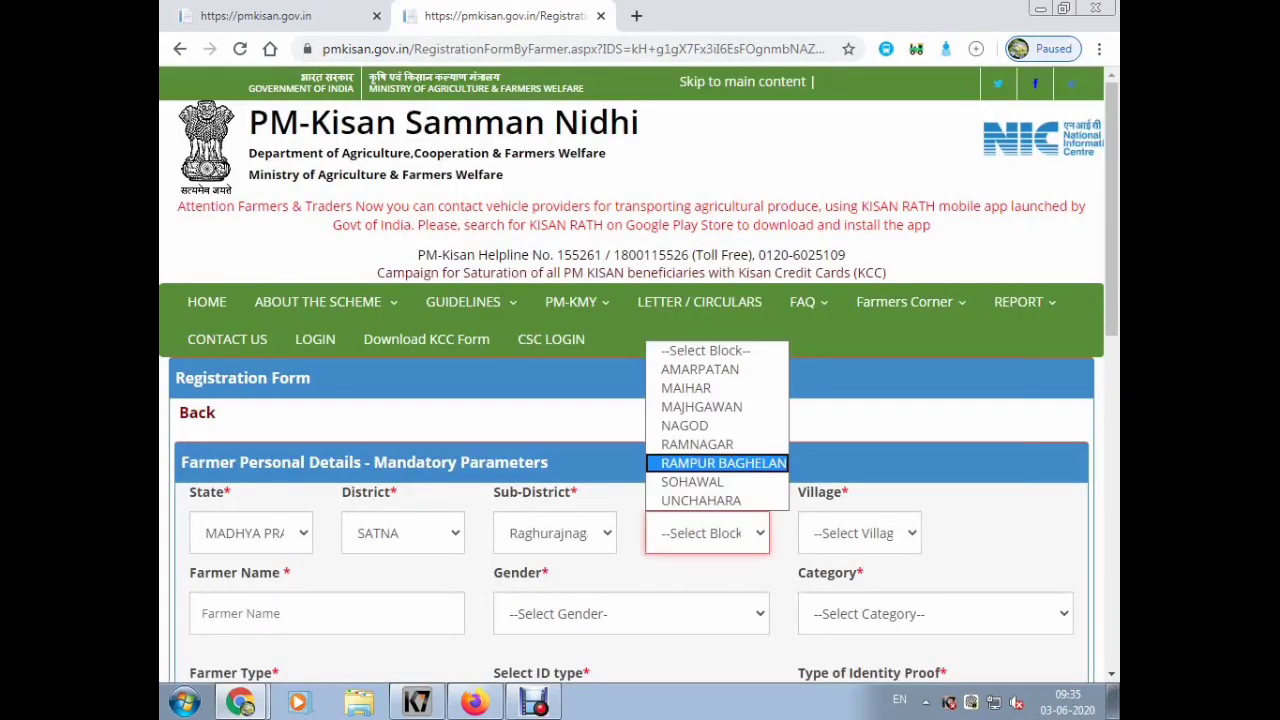
{"action": "key", "text": "Down"}
{"action": "key", "text": "Down"}
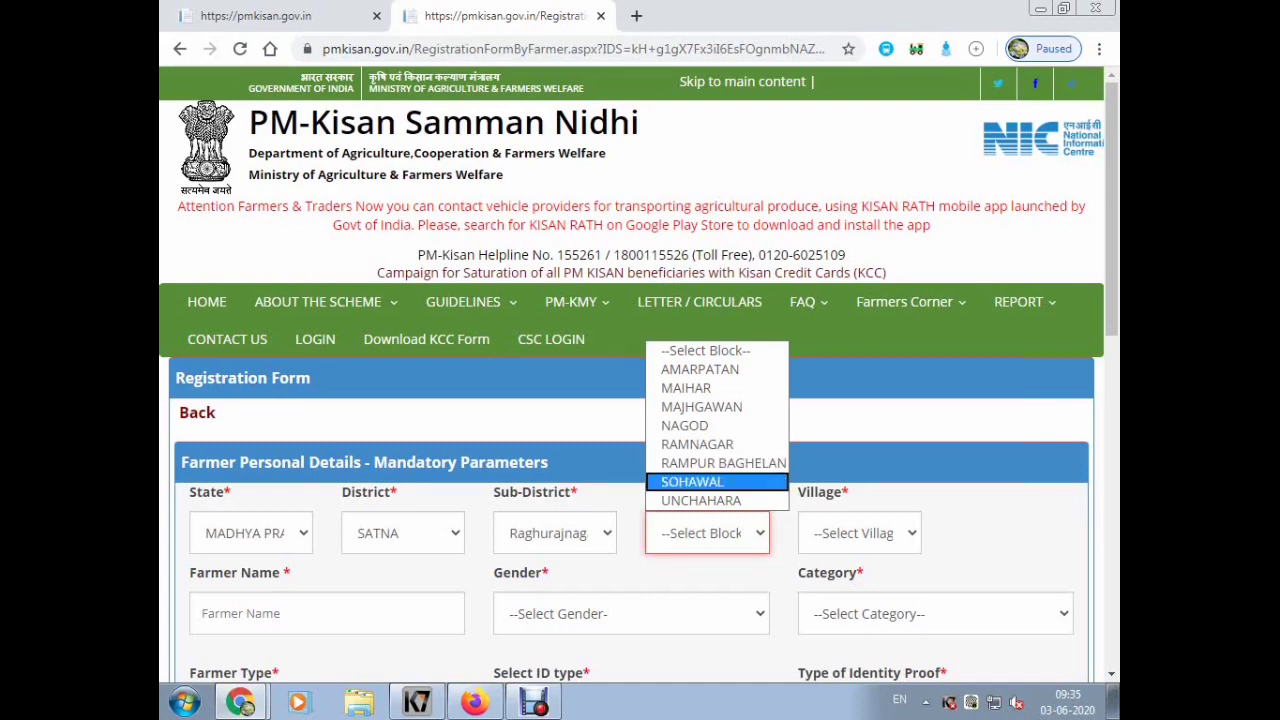
{"action": "key", "text": "Up"}
{"action": "key", "text": "Return"}
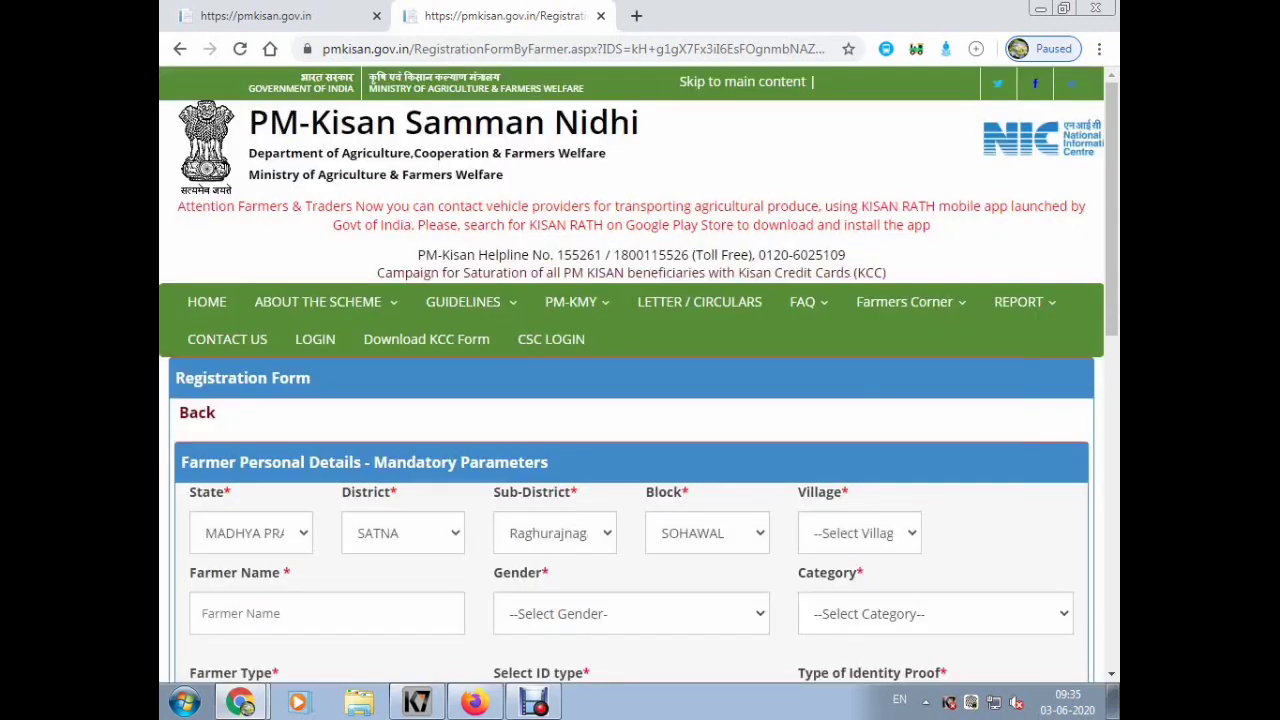
{"action": "left_click", "coordinate": [859, 533]}
{"action": "key", "text": "Up"}
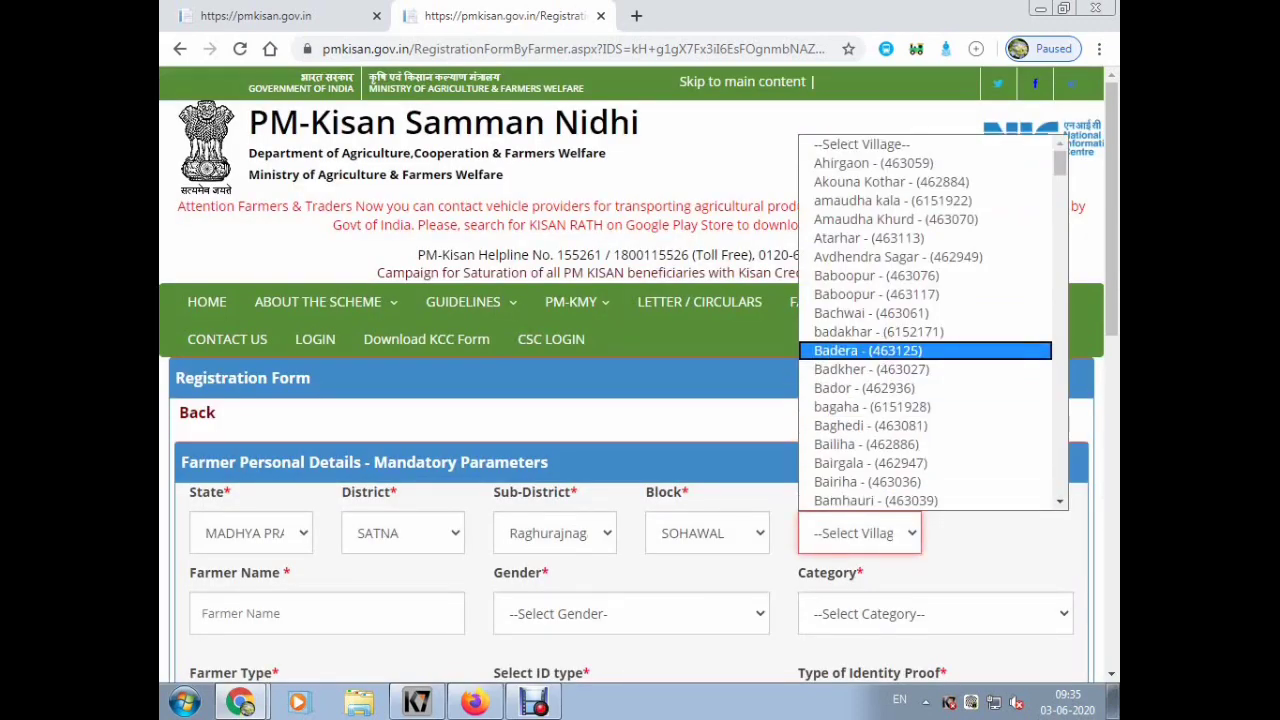
{"action": "key", "text": "Return"}
{"action": "scroll", "coordinate": [638, 375], "scroll_direction": "down", "scroll_amount": 1}
{"action": "left_click", "coordinate": [326, 519]}
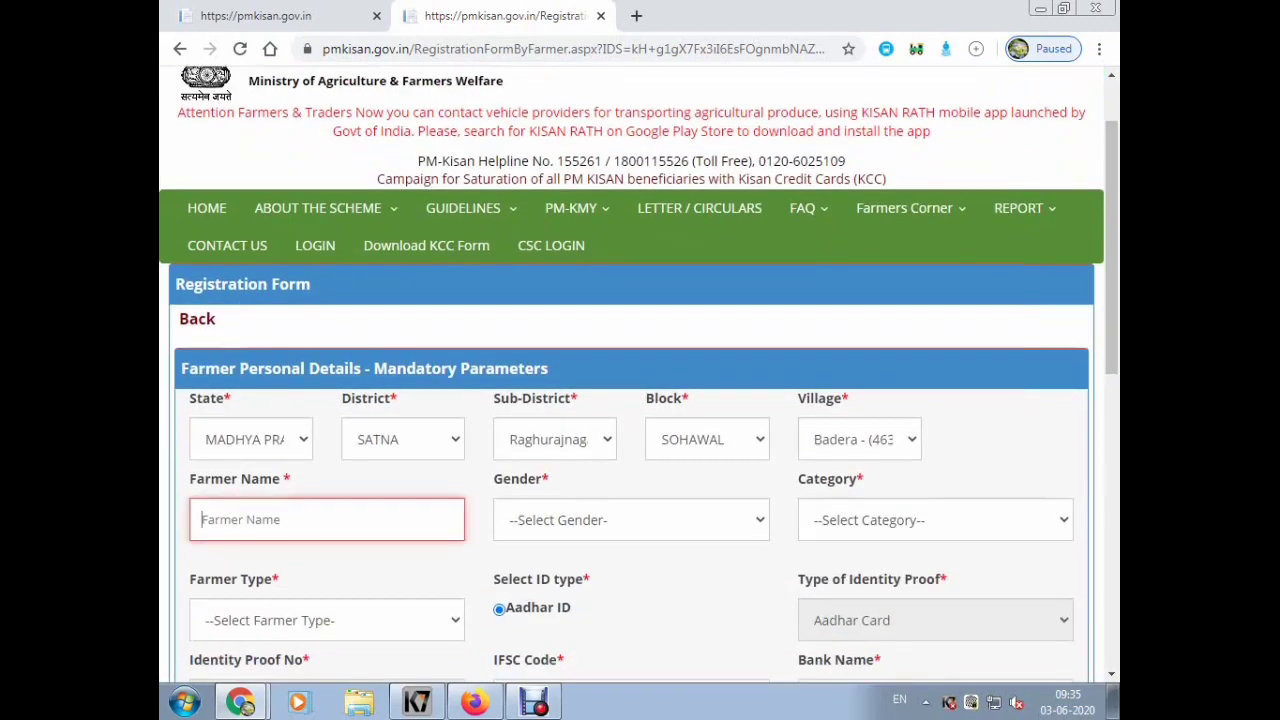
- Enter the farmer's name and set the gender to Male
{"action": "key", "text": "Tab"}
{"action": "scroll", "coordinate": [638, 389], "scroll_direction": "down", "scroll_amount": 1}
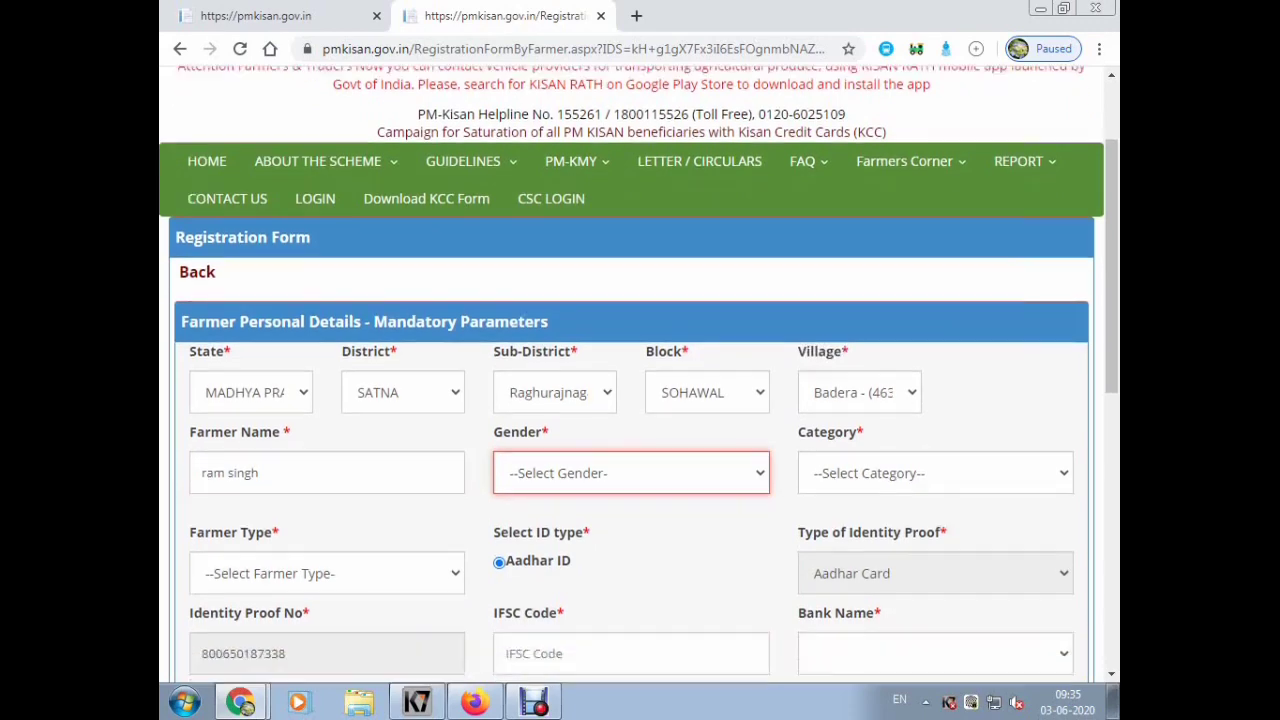
{"action": "key", "text": "alt+Down"}
{"action": "key", "text": "Down"}
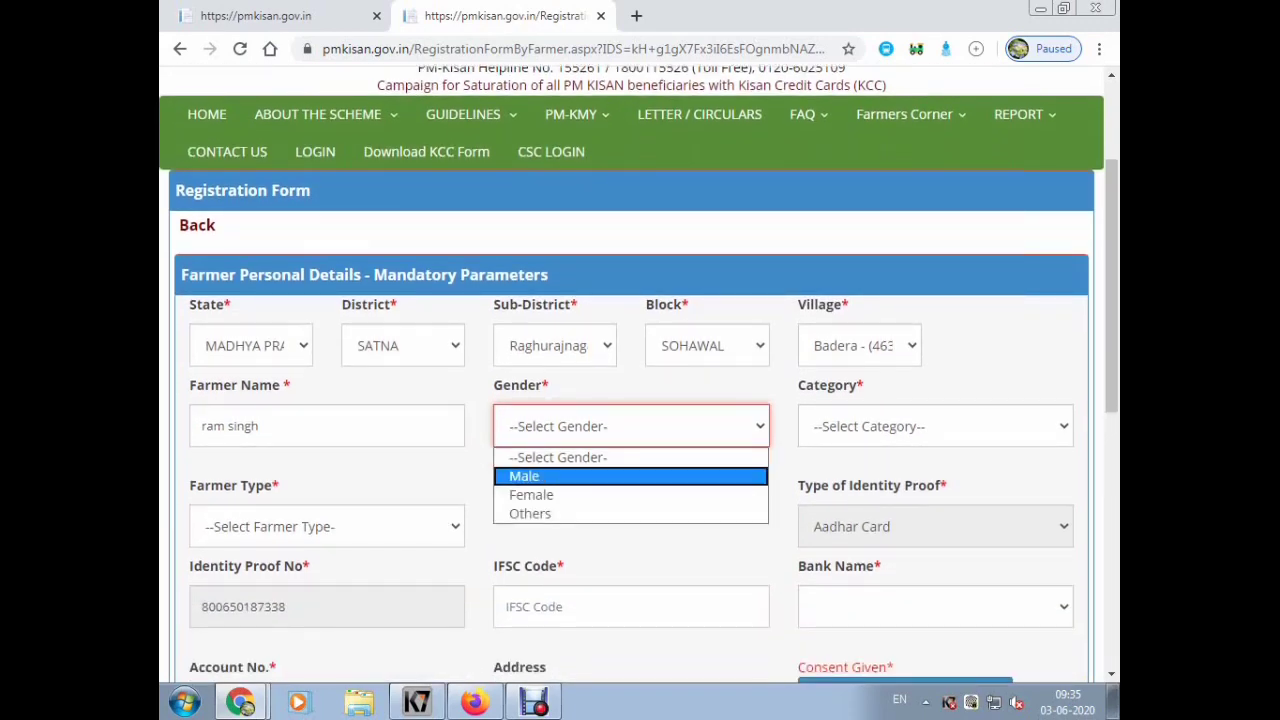
{"action": "key", "text": "Return"}
- Set category to General/Others and farmer type to Small (1-2Ha)
{"action": "scroll", "coordinate": [638, 389], "scroll_direction": "down", "scroll_amount": 1}
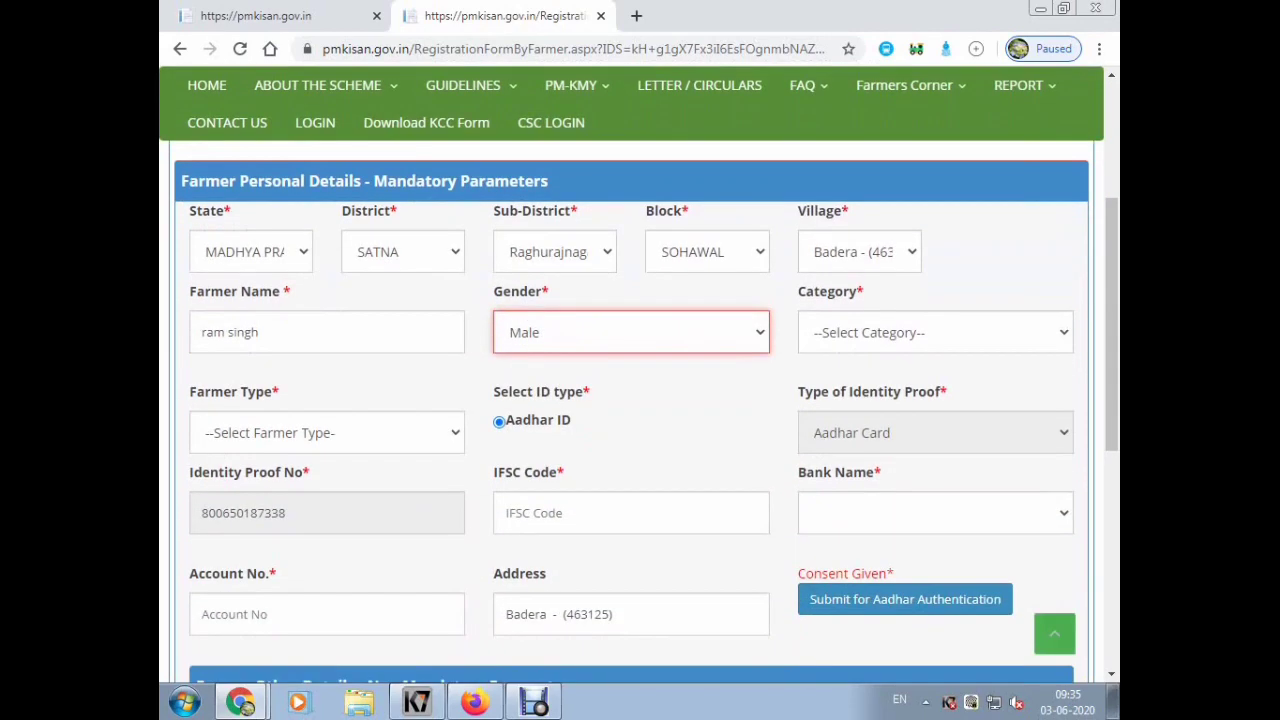
{"action": "key", "text": "Tab"}
{"action": "key", "text": "alt+Down"}
{"action": "key", "text": "Down"}
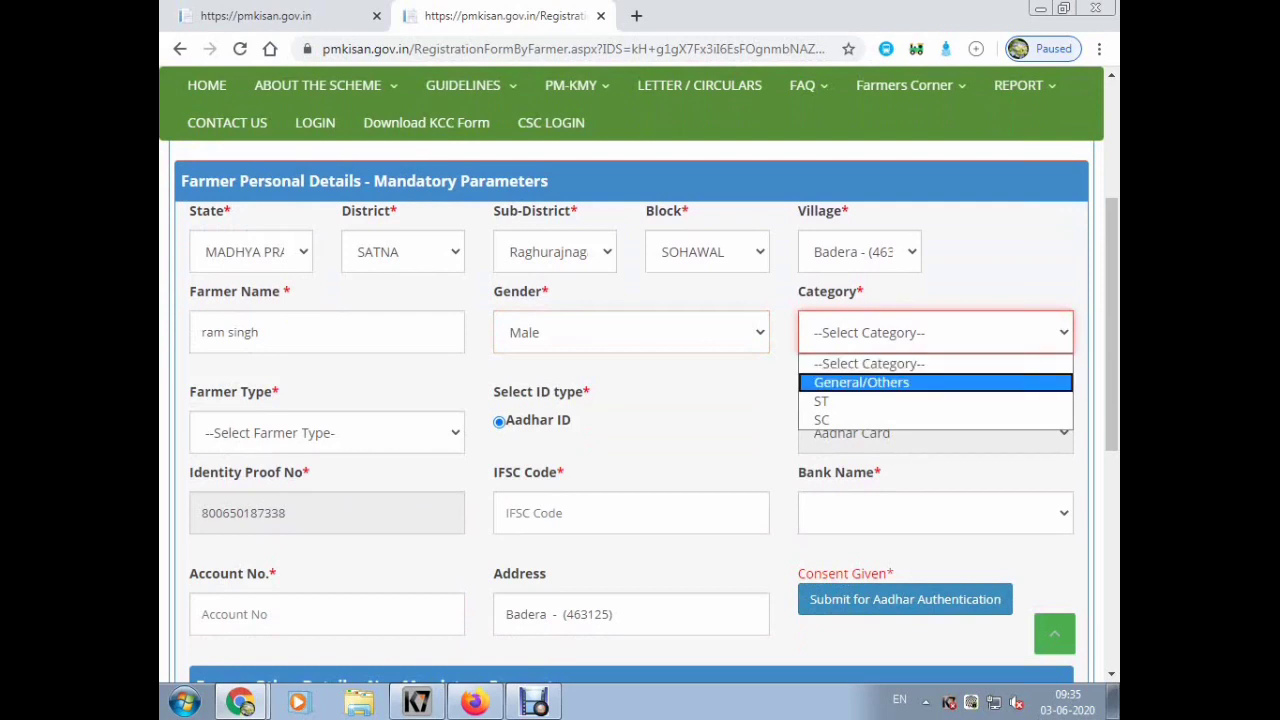
{"action": "key", "text": "Return"}
{"action": "key", "text": "Tab"}
{"action": "key", "text": "alt+Down"}
{"action": "key", "text": "Down"}
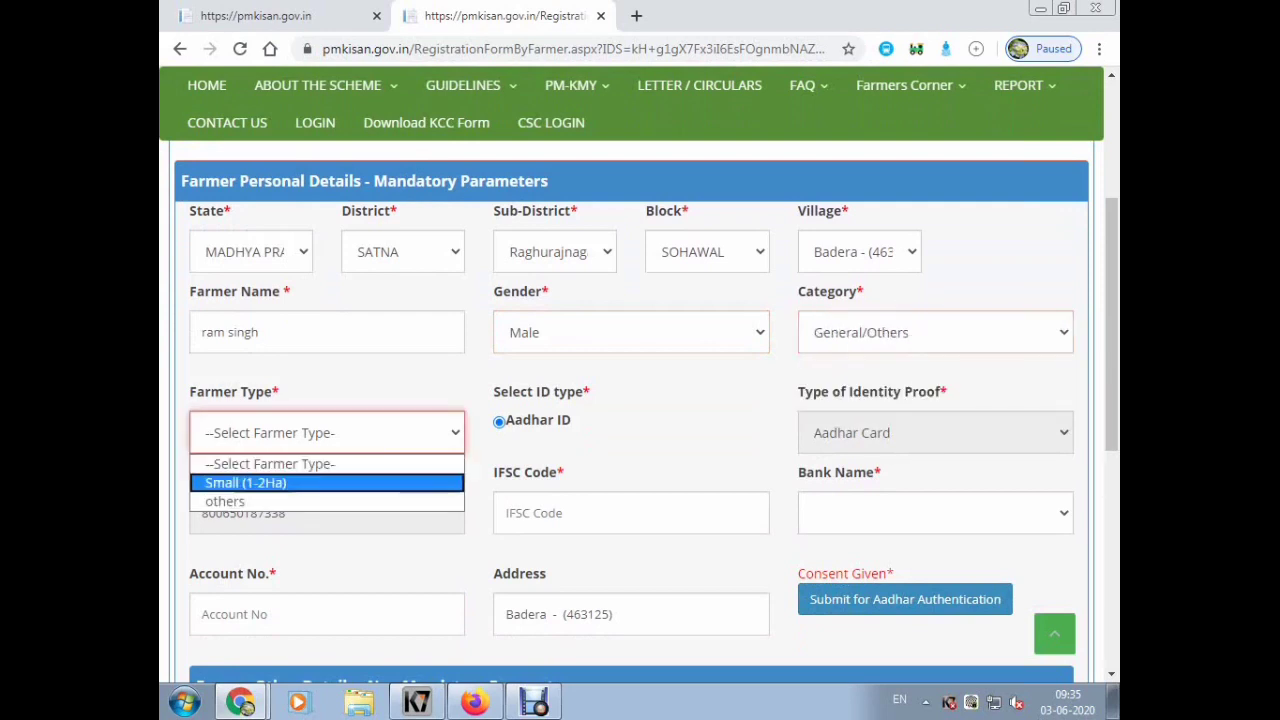
{"action": "key", "text": "Return"}
{"action": "key", "text": "Tab"}
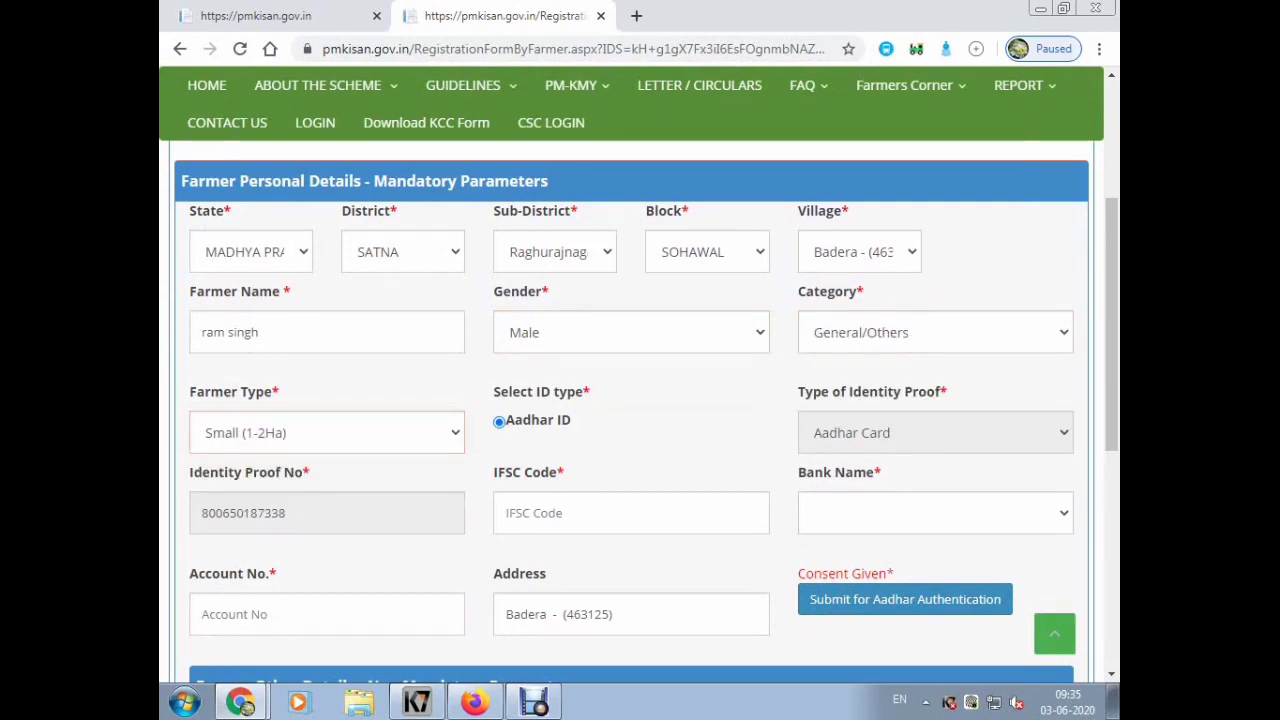
{"action": "key", "text": "Tab"}
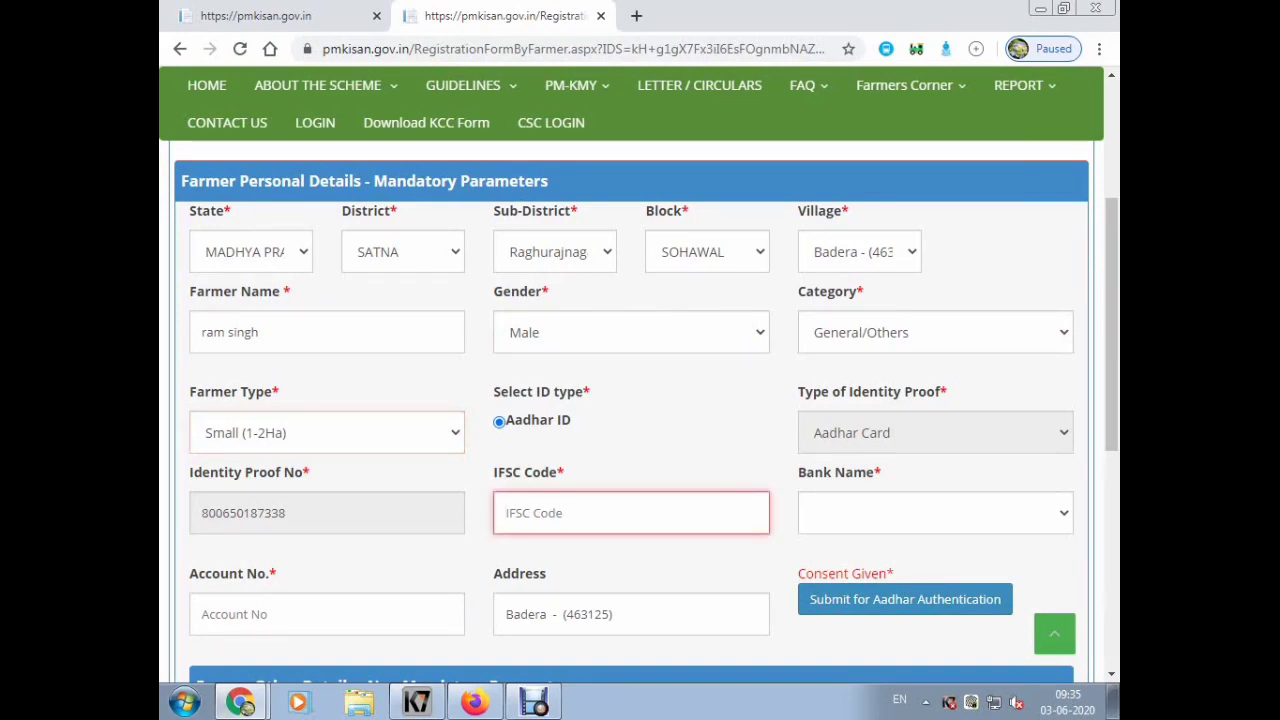
- Enter IFSC sbin0000474, choose STATE BANK OF INDIA, and fill in the bank account number
{"action": "type", "text": "sbin0000474"}
{"action": "left_click", "coordinate": [935, 513]}
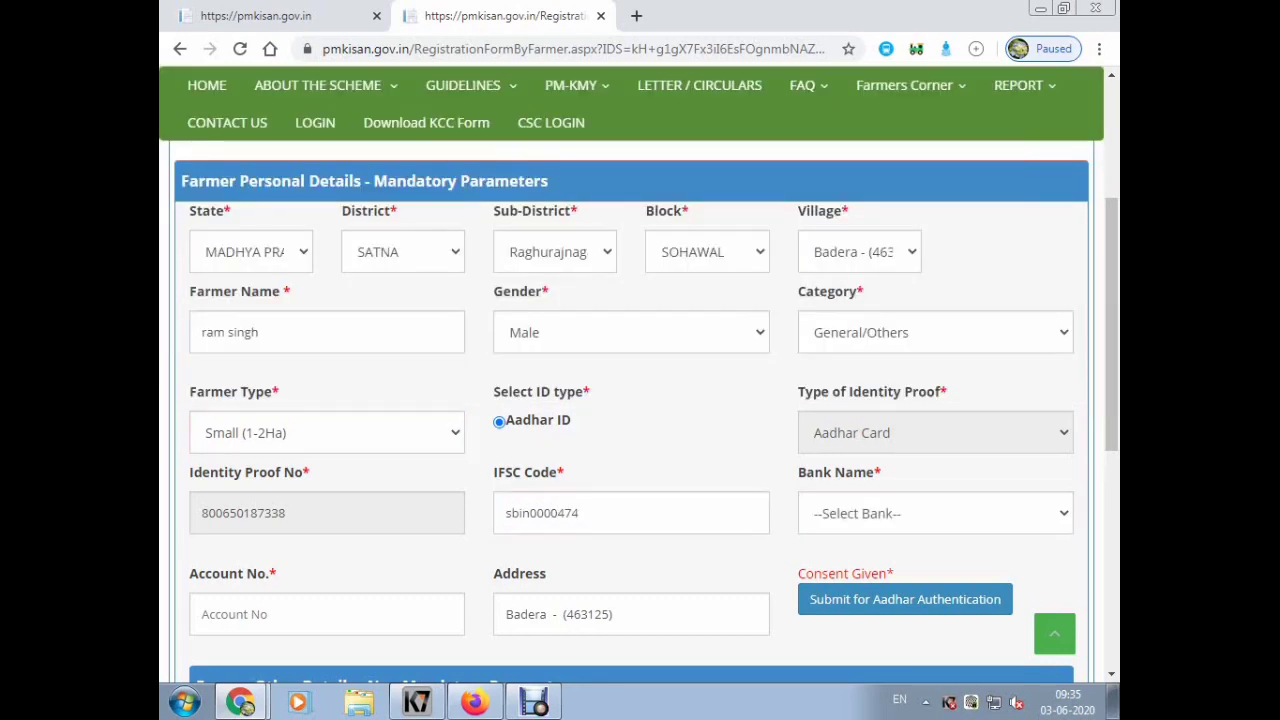
{"action": "left_click", "coordinate": [935, 513]}
{"action": "left_click", "coordinate": [870, 563]}
{"action": "left_click", "coordinate": [327, 614]}
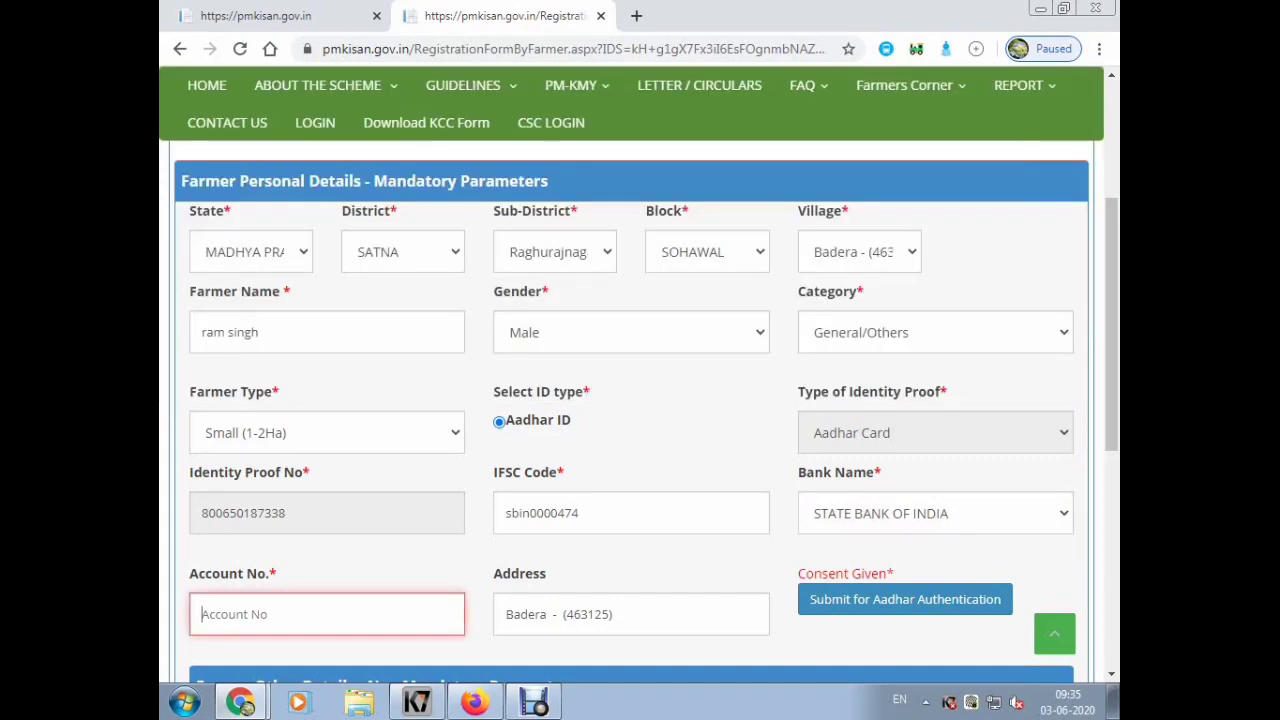
{"action": "key", "text": "Tab"}
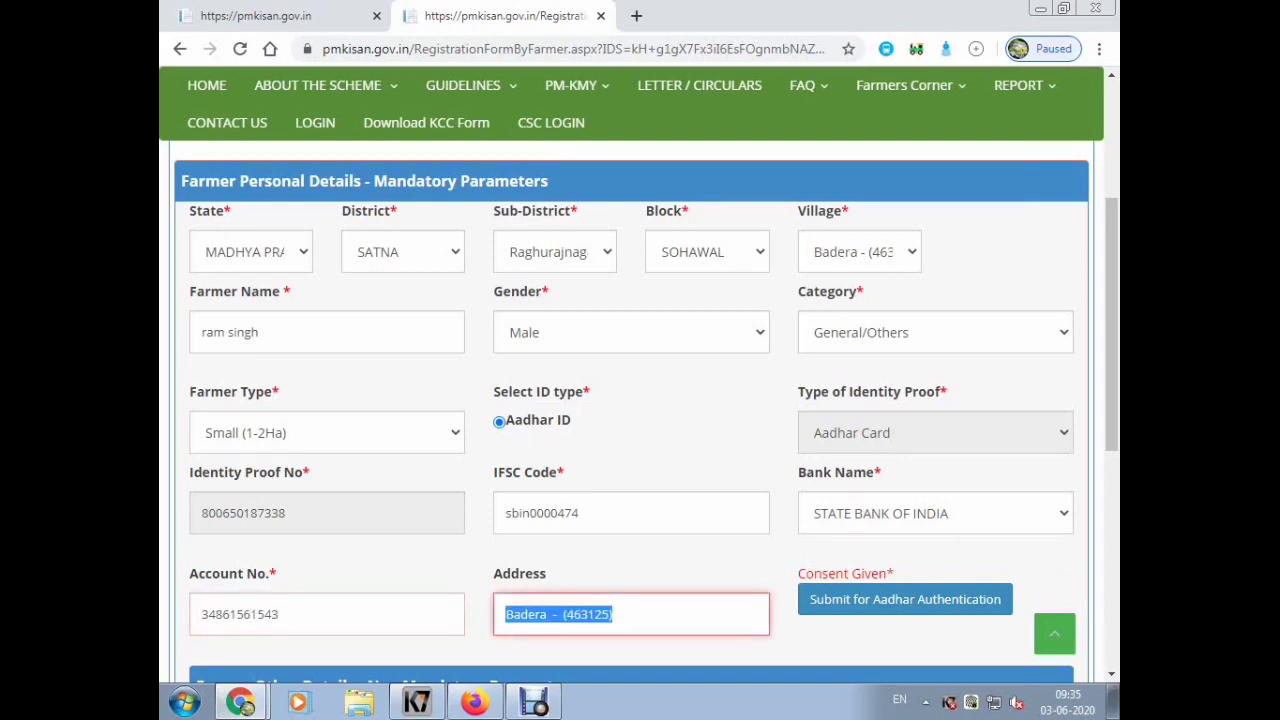
{"action": "scroll", "coordinate": [630, 400], "scroll_direction": "down", "scroll_amount": 2}
{"action": "key", "text": "Tab"}
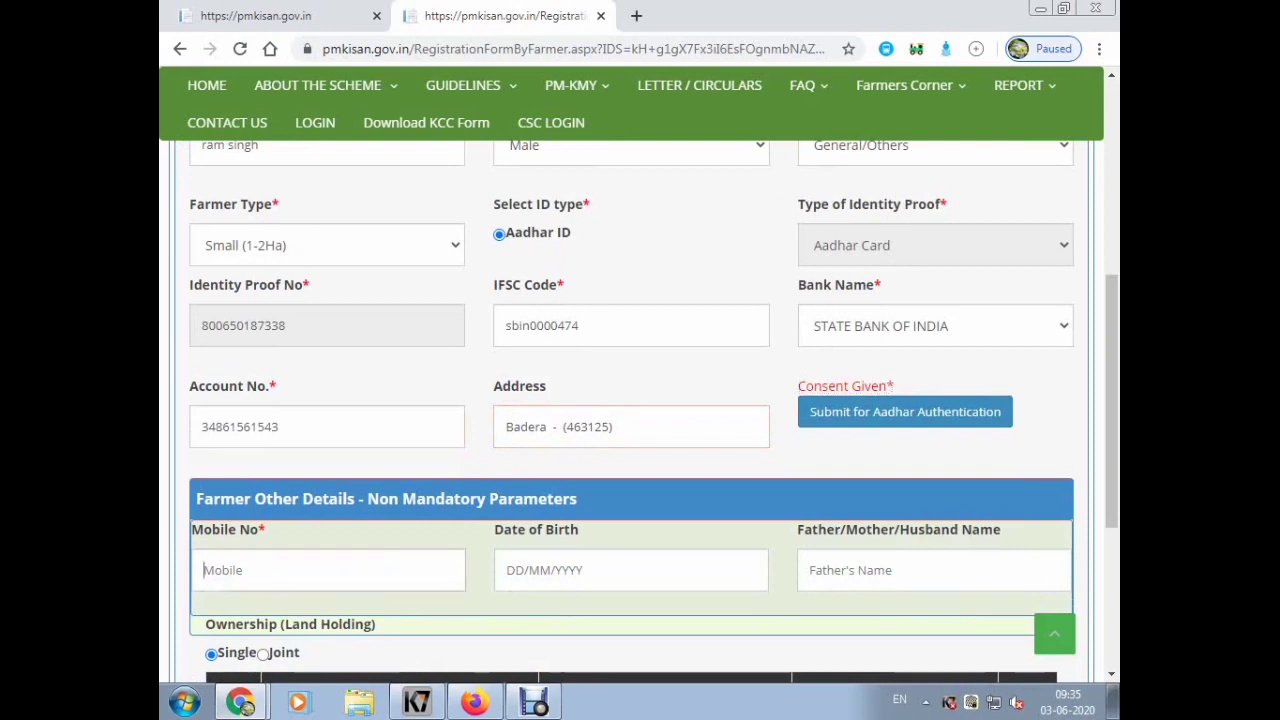
- Fill in the farmer's mobile number, birth date 15/06/1995 and father's name, then open Add Land Detail
{"action": "left_click", "coordinate": [328, 570]}
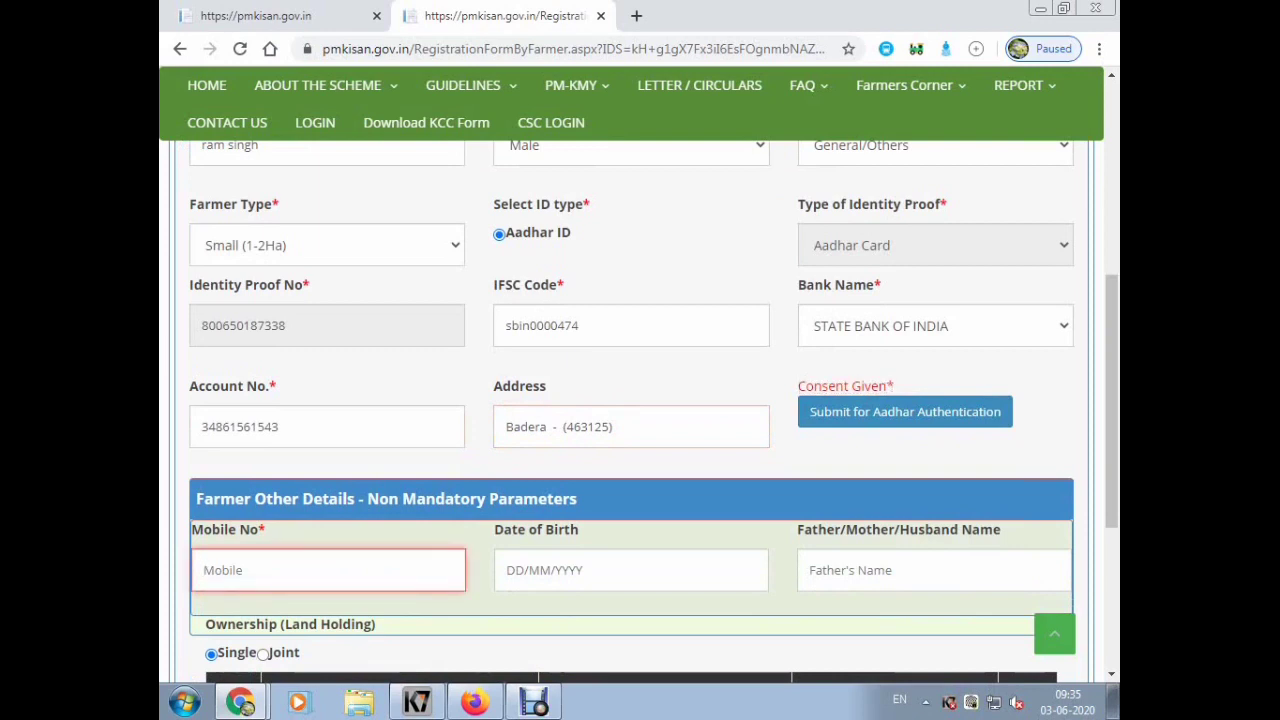
{"action": "key", "text": "Tab"}
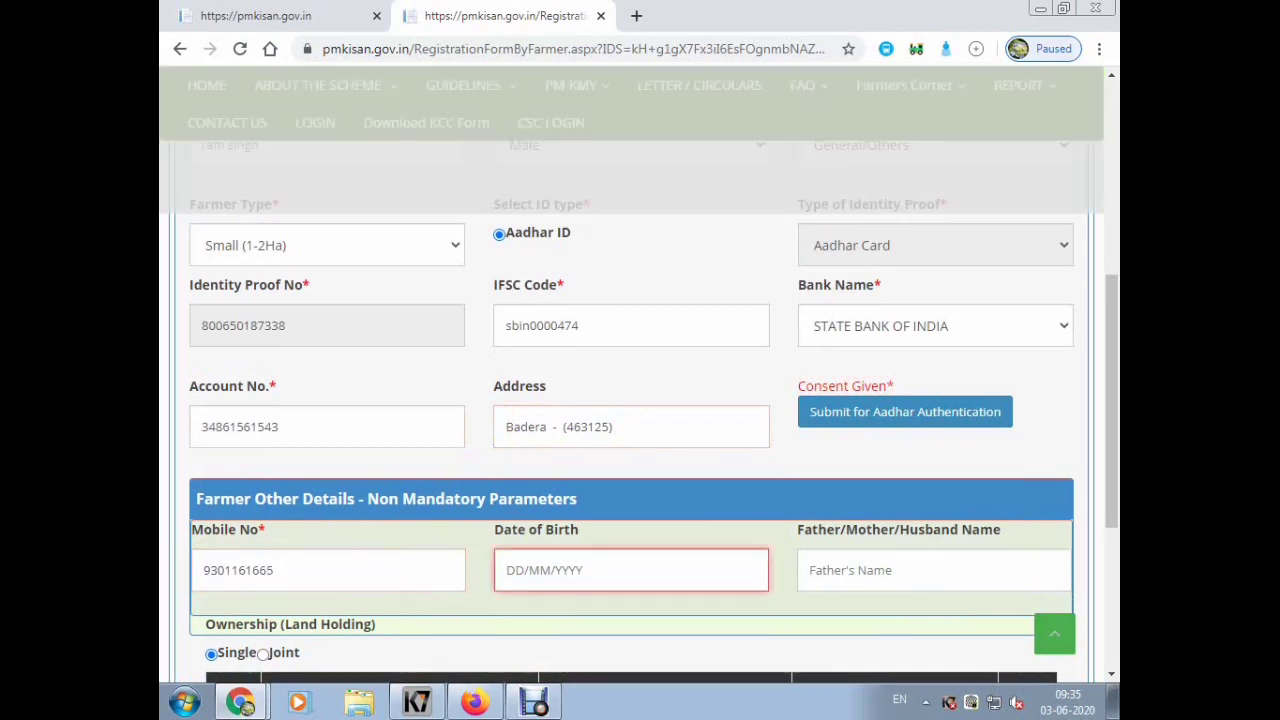
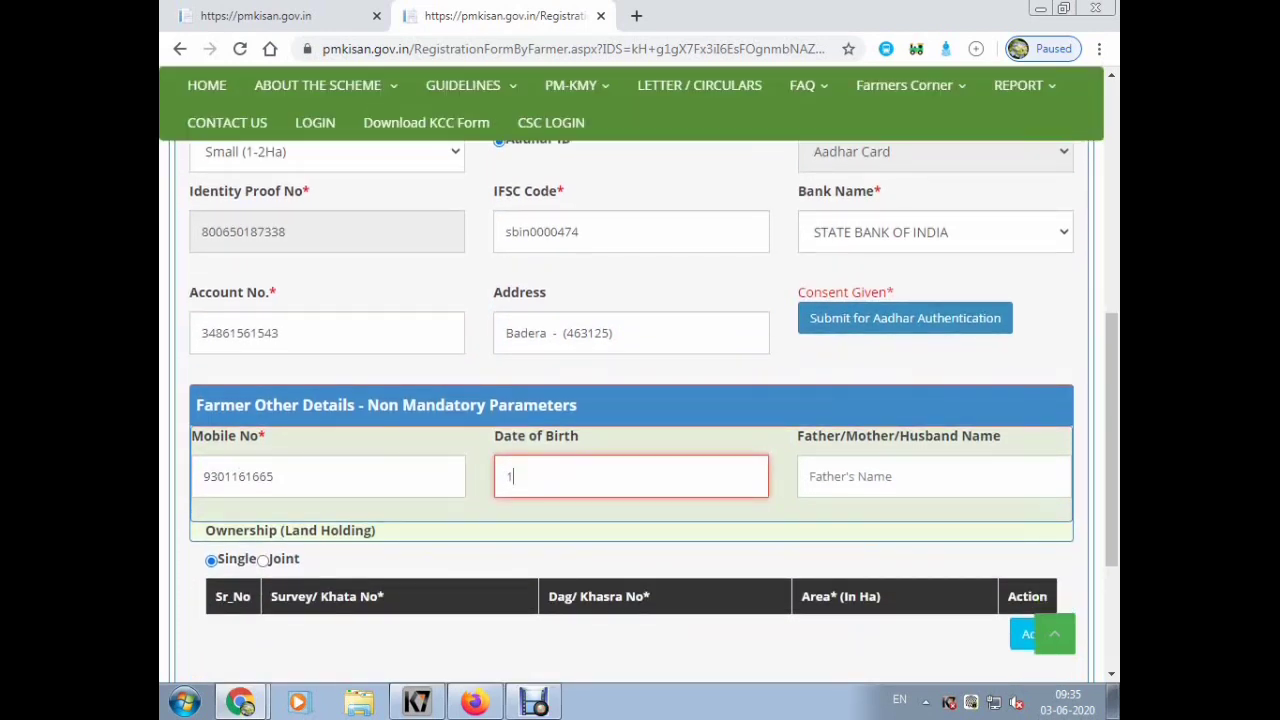
{"action": "key", "text": "Tab"}
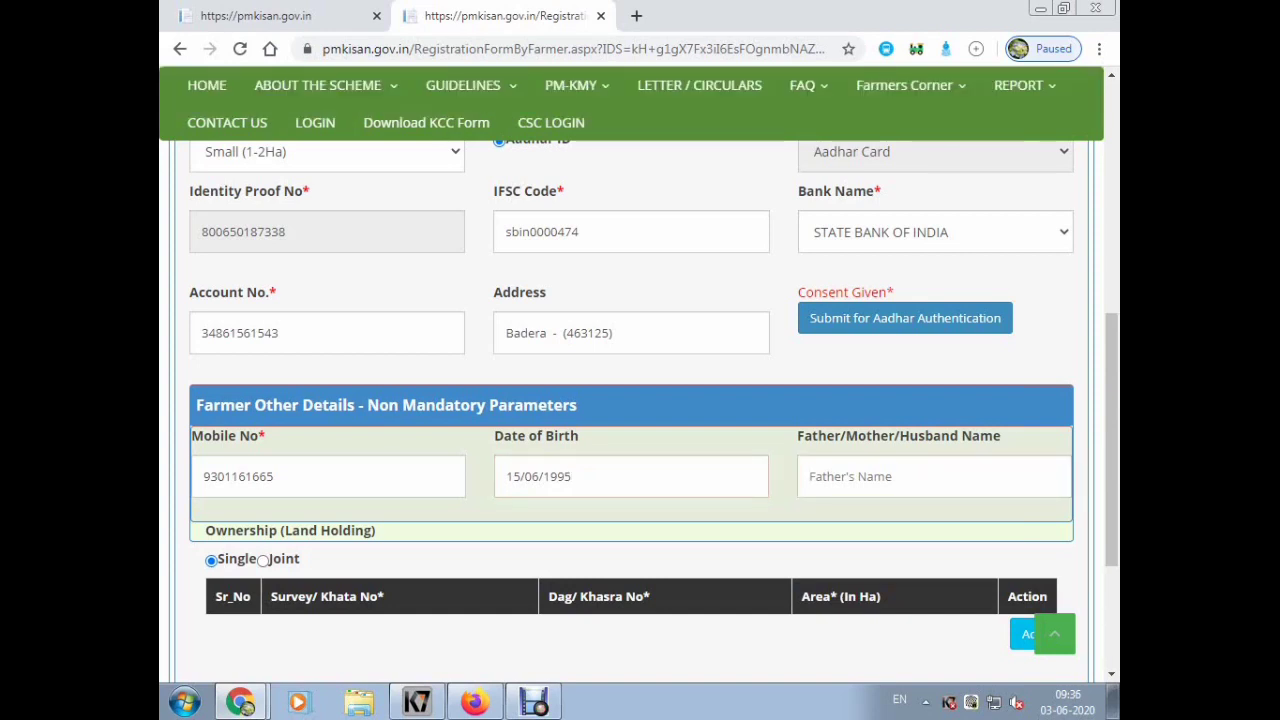
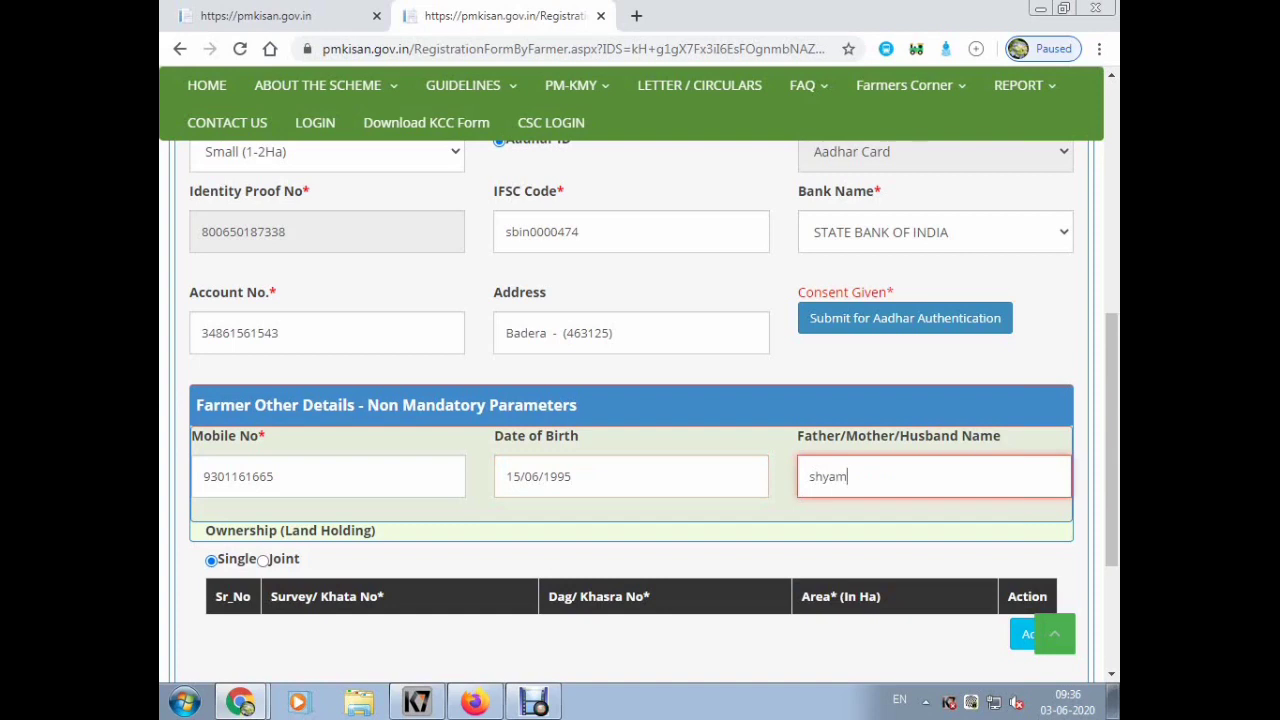
{"action": "key", "text": "Tab"}
{"action": "scroll", "coordinate": [638, 413], "scroll_direction": "down", "scroll_amount": 3}
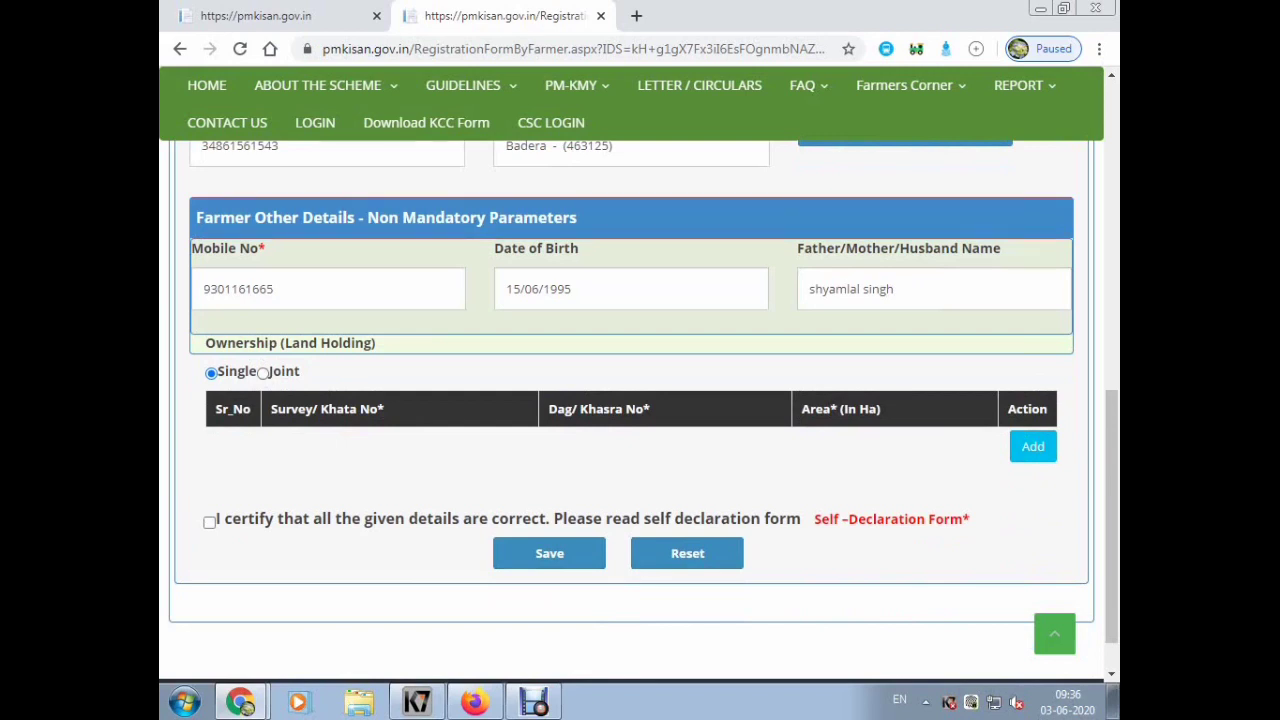
{"action": "left_click", "coordinate": [1033, 446]}
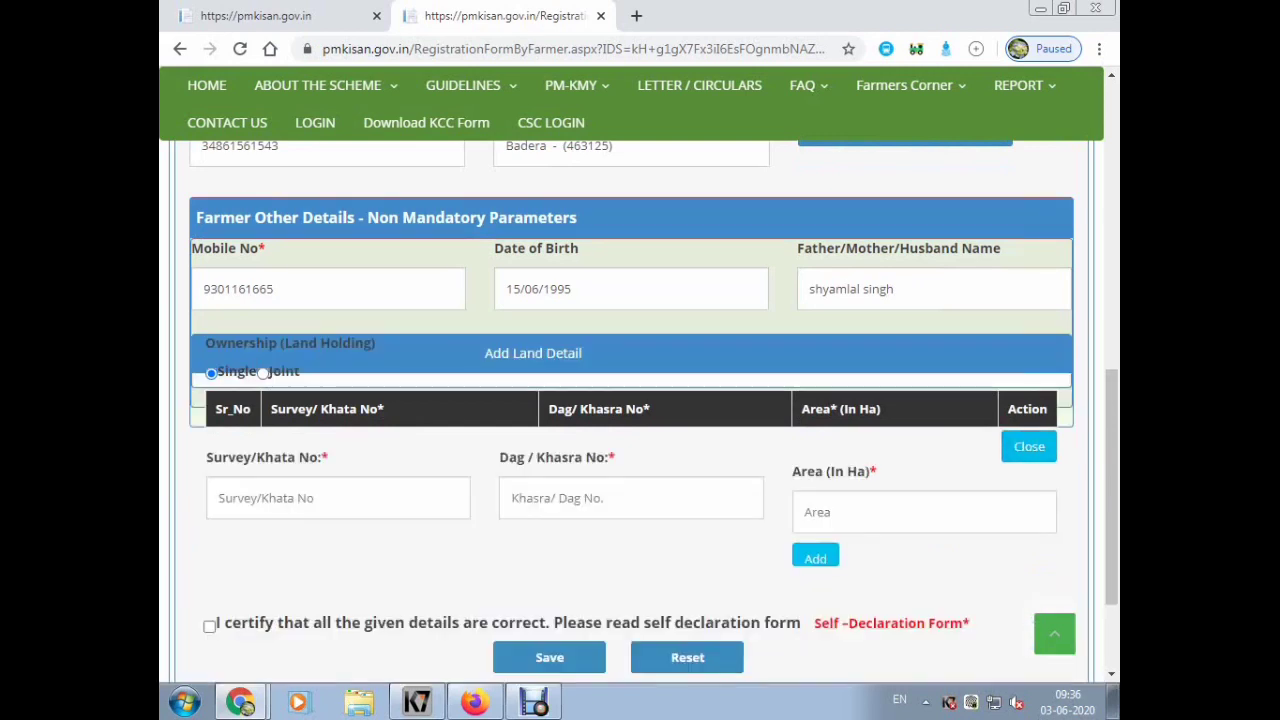
- Add the first plot: Survey/Khata 8545826, Dag/Khasra 25, area 0.654 Ha
{"action": "left_click", "coordinate": [338, 498]}
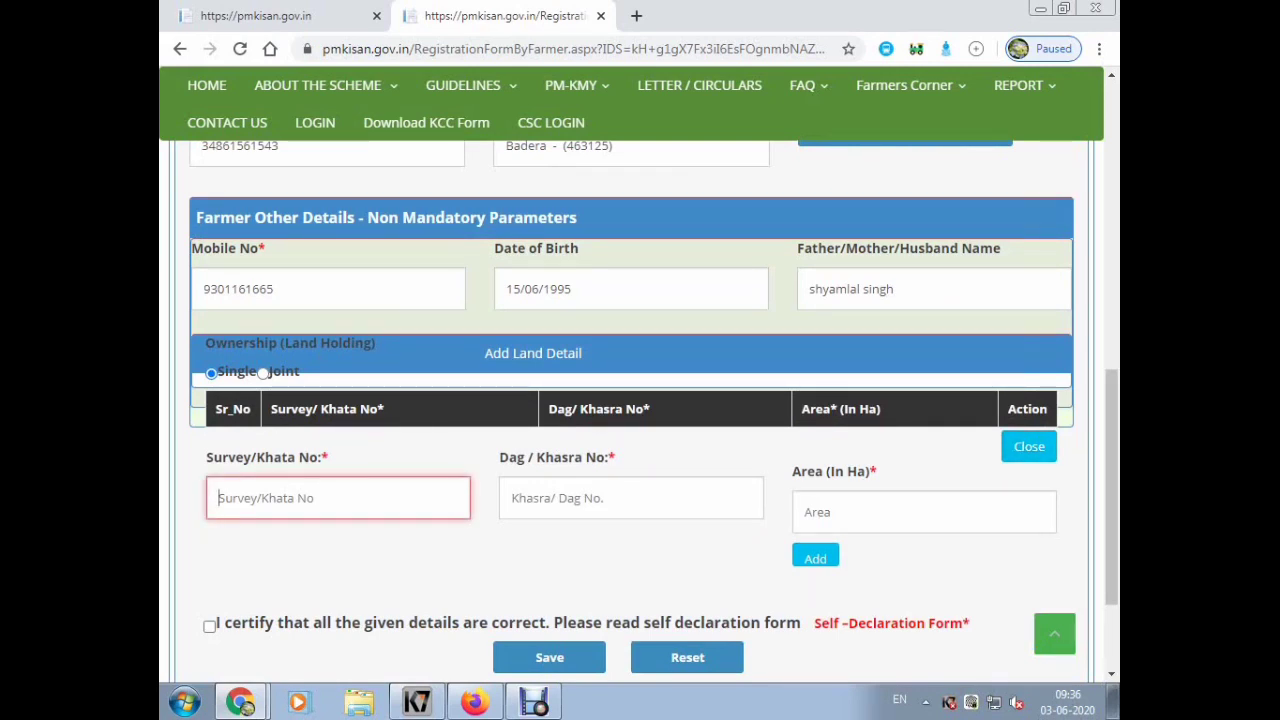
{"action": "type", "text": "854582"}
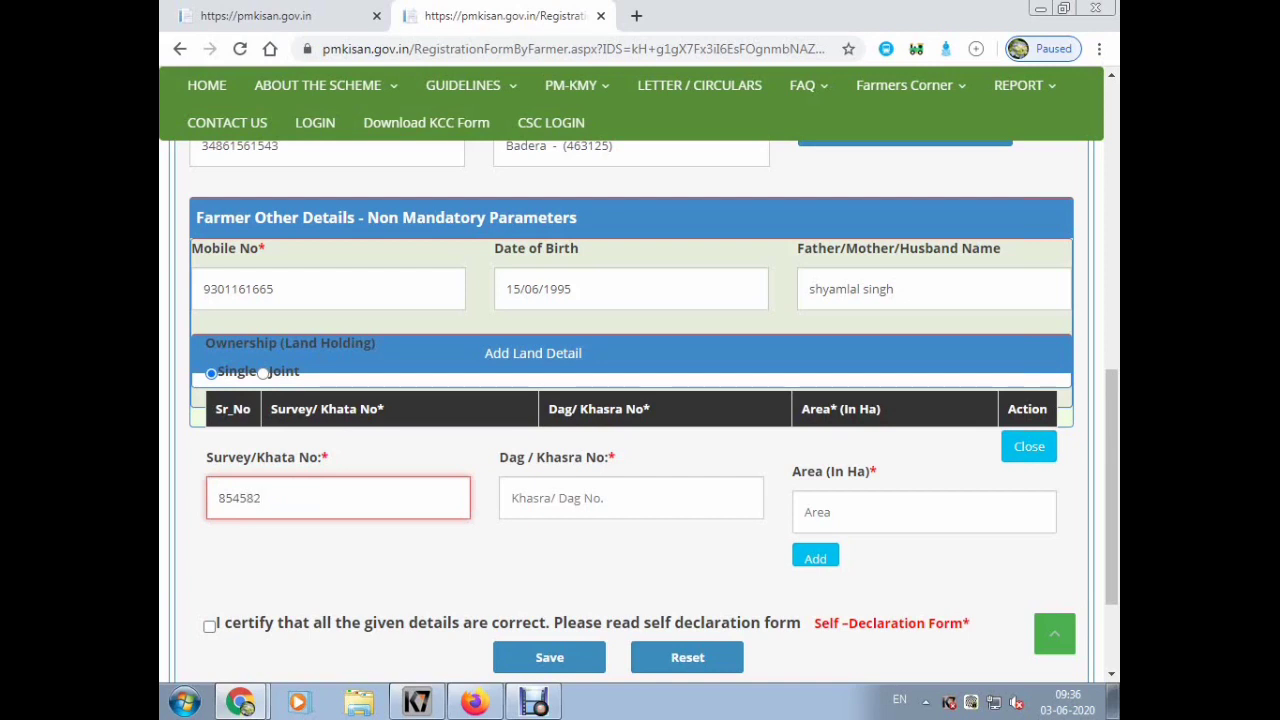
{"action": "type", "text": "6"}
{"action": "left_click", "coordinate": [631, 498]}
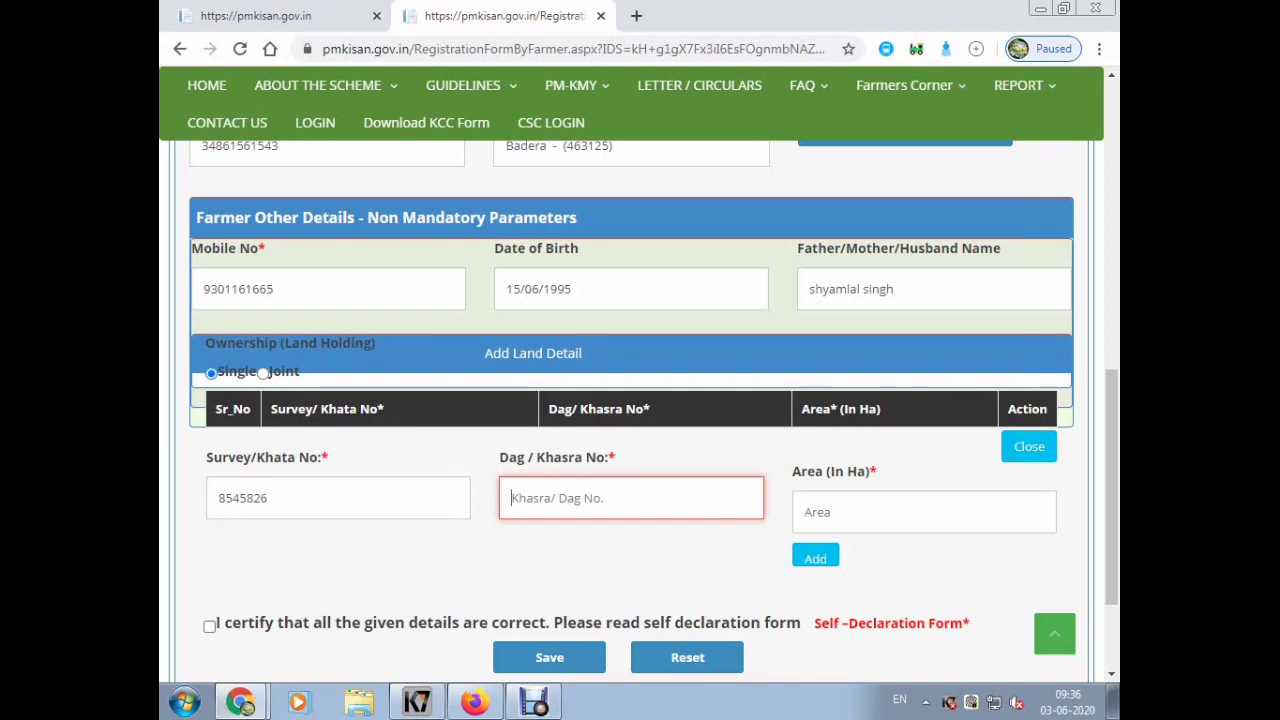
{"action": "type", "text": "25"}
{"action": "left_click", "coordinate": [924, 512]}
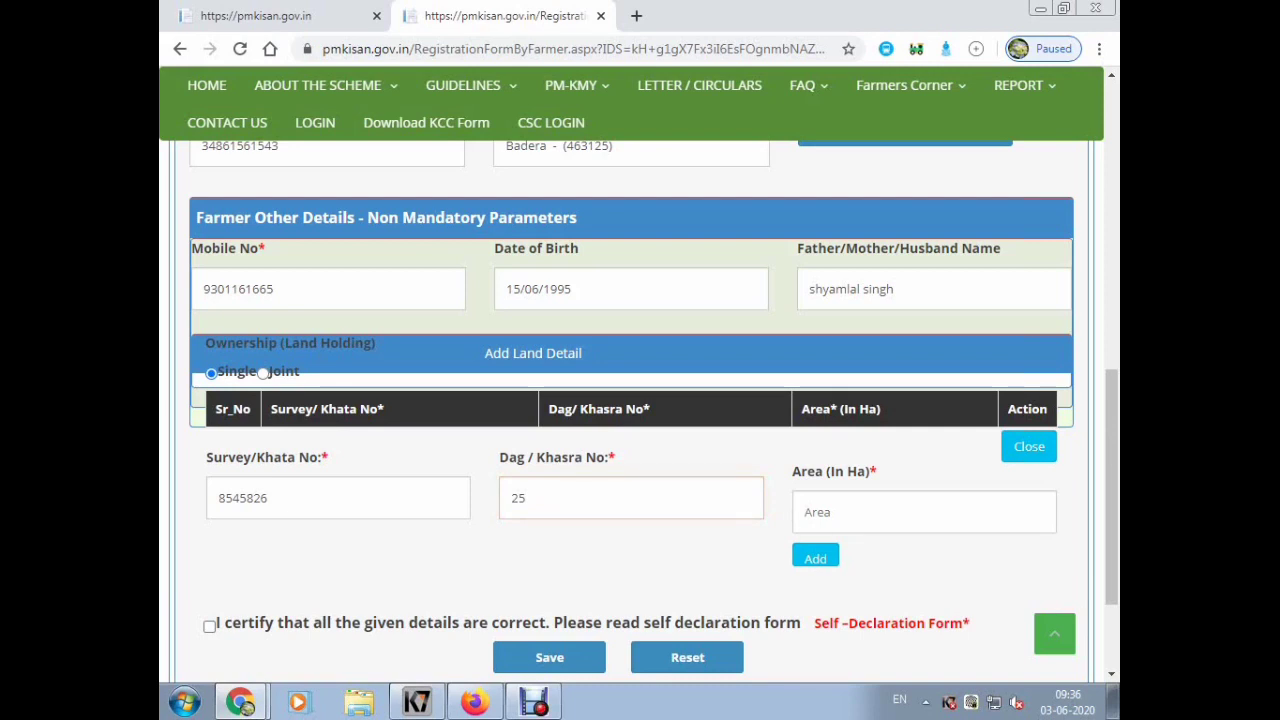
{"action": "left_click", "coordinate": [924, 512]}
{"action": "type", "text": "0.65"}
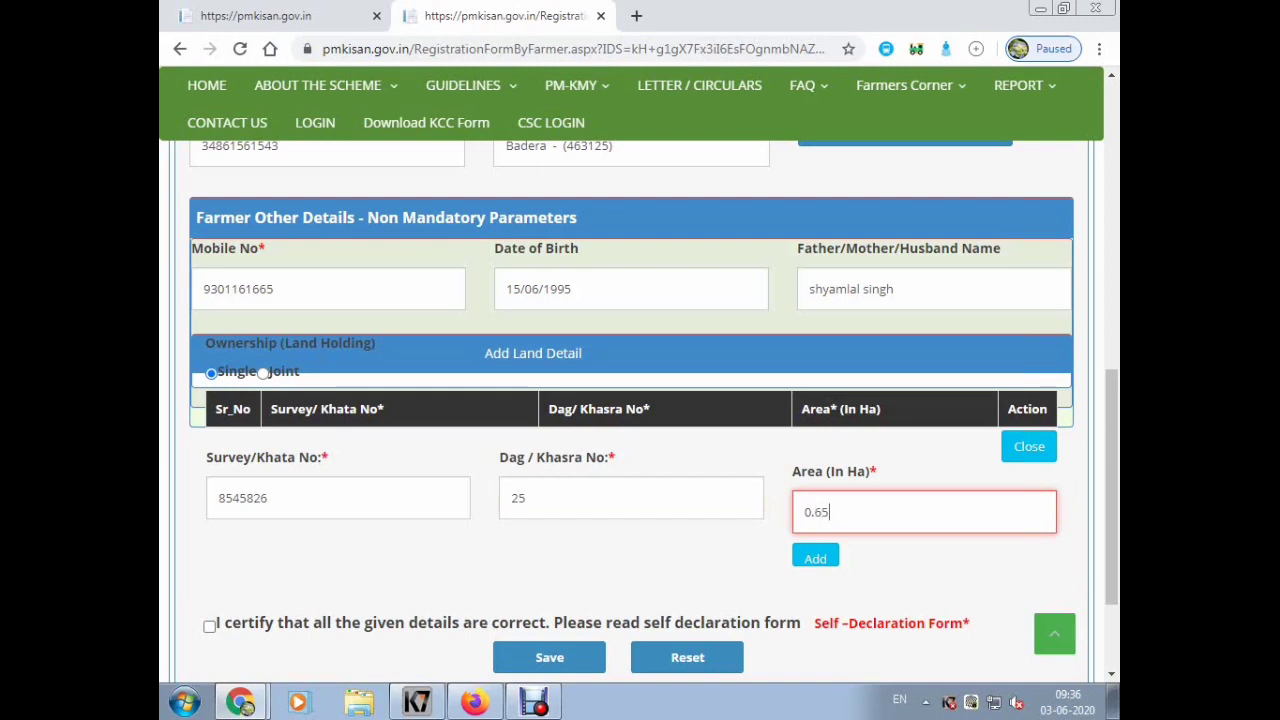
{"action": "type", "text": "4"}
{"action": "key", "text": "Tab"}
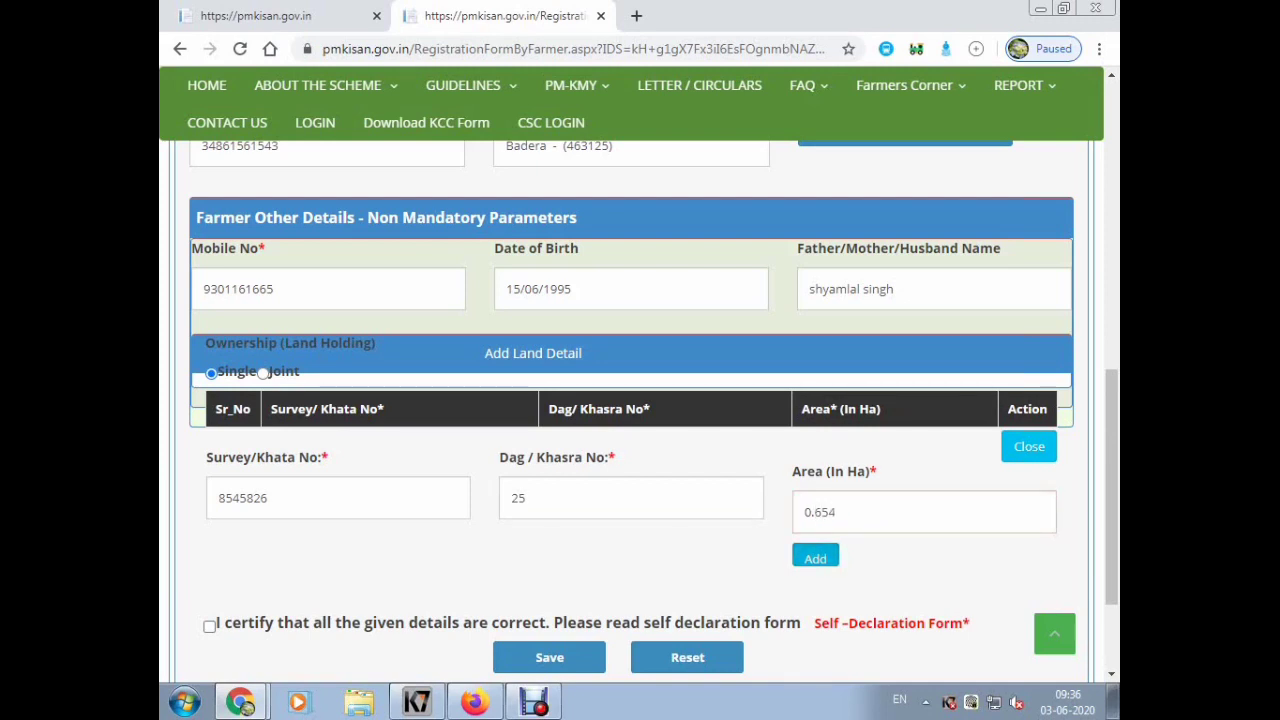
{"action": "key", "text": "Return"}
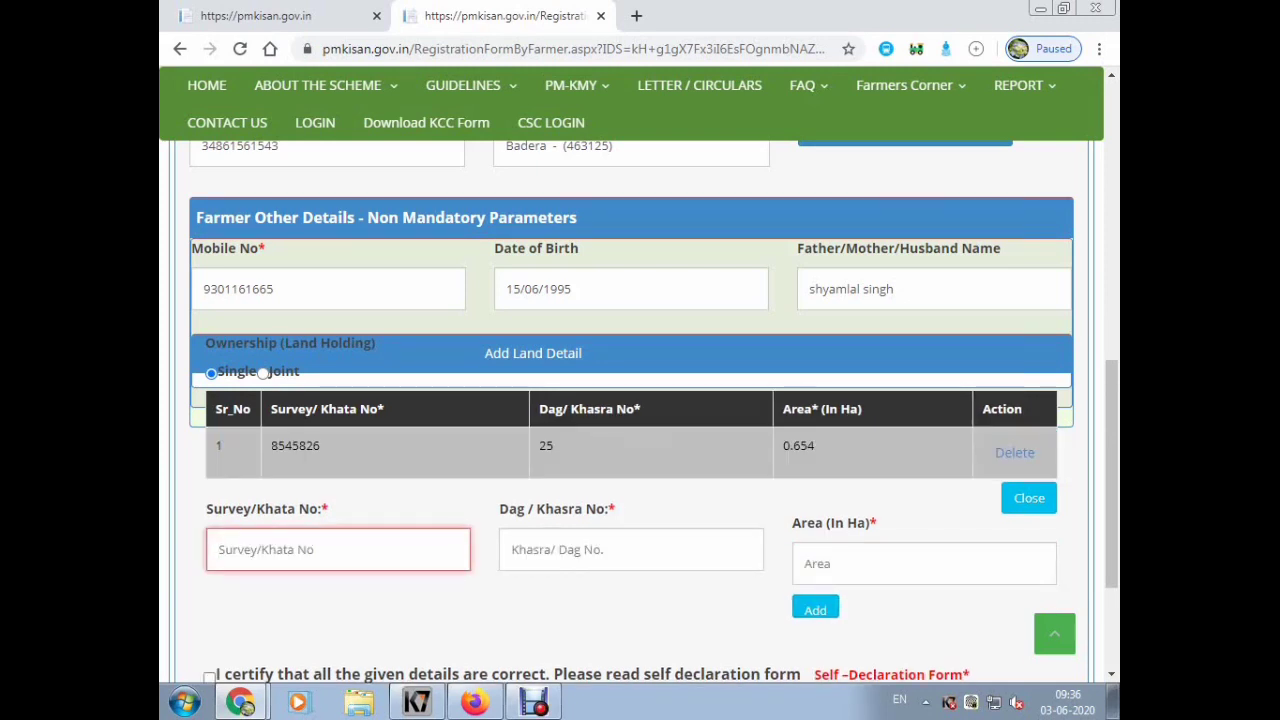
- Add the second plot: Survey/Khata 8545826, Dag/Khasra 26, area 1.234 Ha
{"action": "type", "text": "8545826"}
{"action": "key", "text": "Tab"}
{"action": "type", "text": "26"}
{"action": "key", "text": "Tab"}
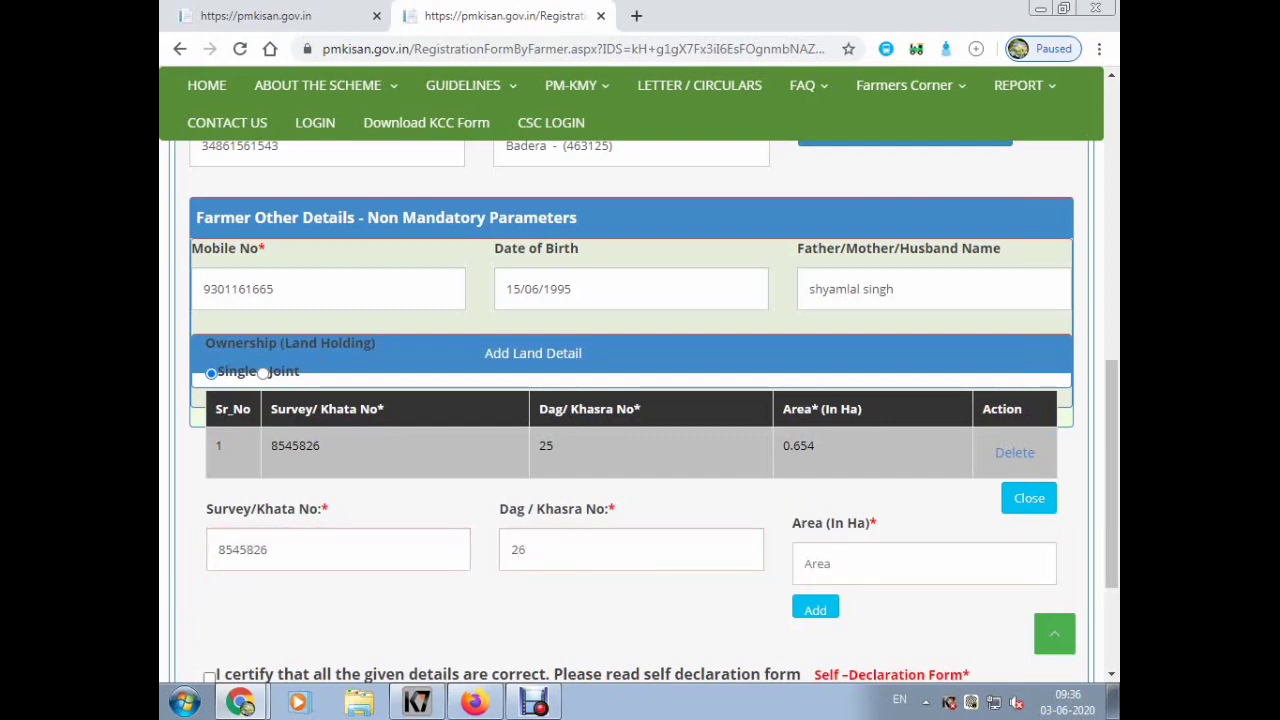
{"action": "left_click", "coordinate": [923, 563]}
{"action": "type", "text": "1."}
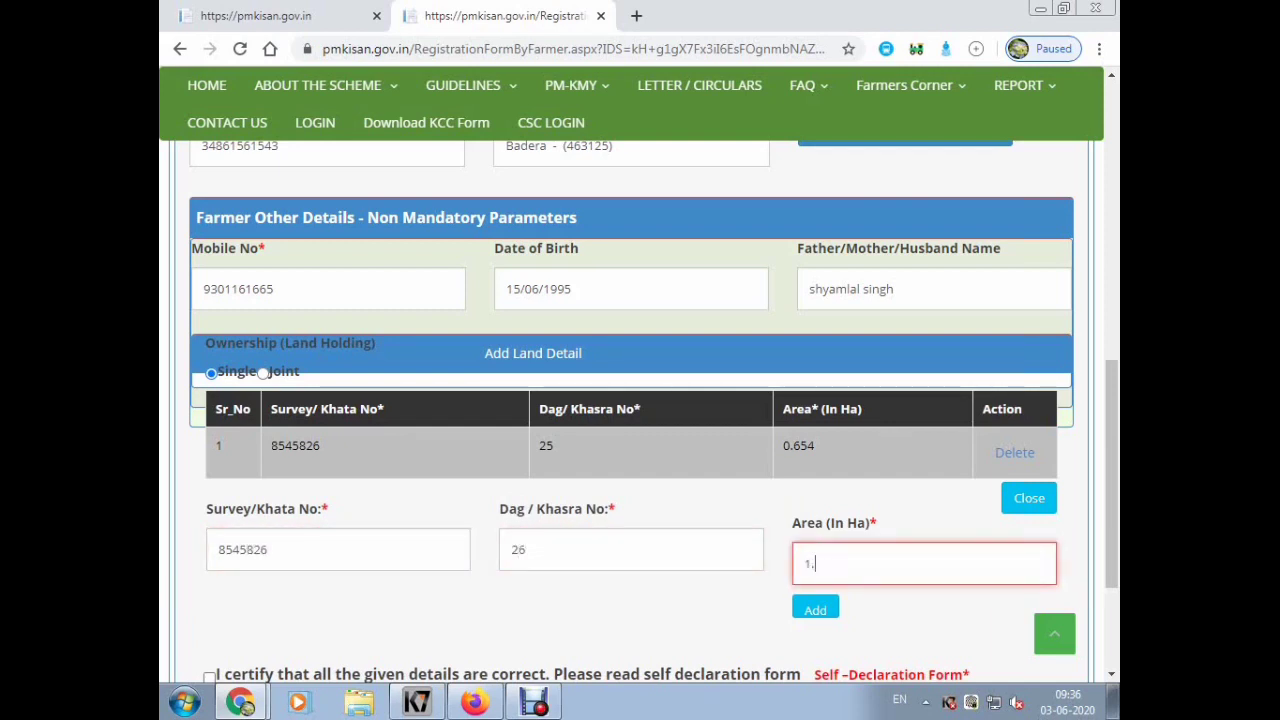
{"action": "type", "text": "234"}
{"action": "key", "text": "Tab"}
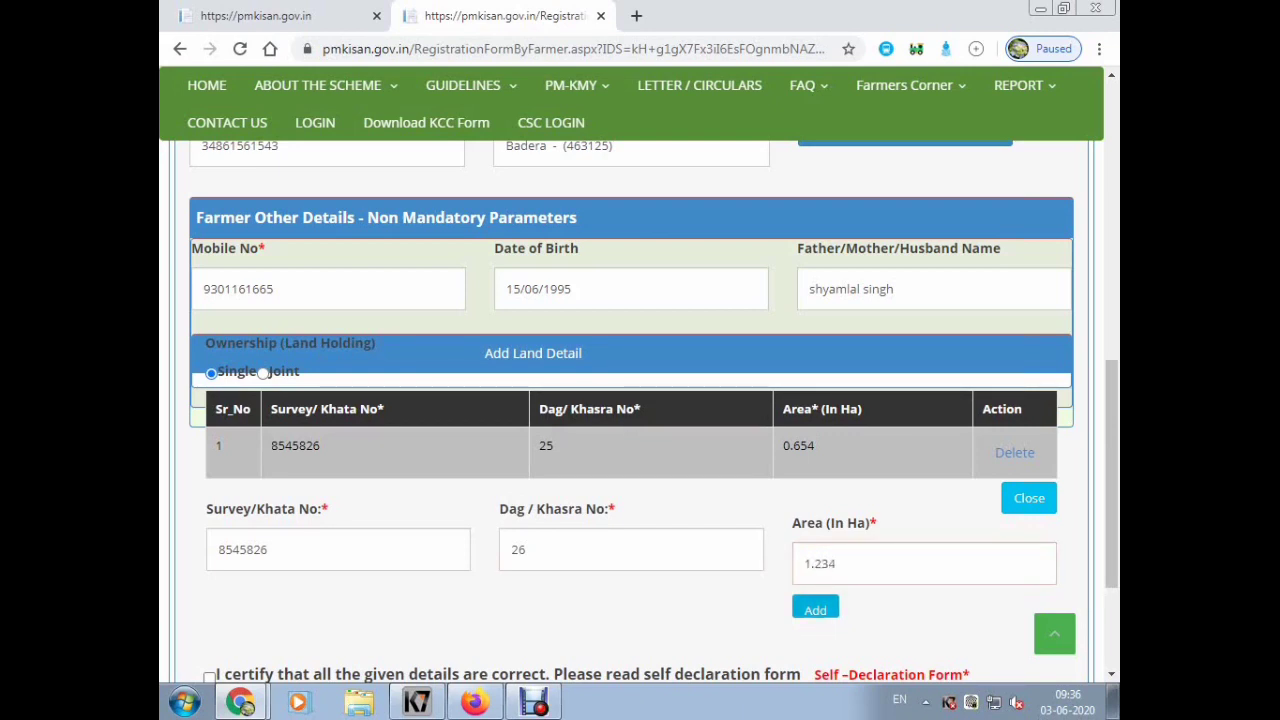
{"action": "key", "text": "Return"}
{"action": "scroll", "coordinate": [640, 400], "scroll_direction": "down", "scroll_amount": 2}
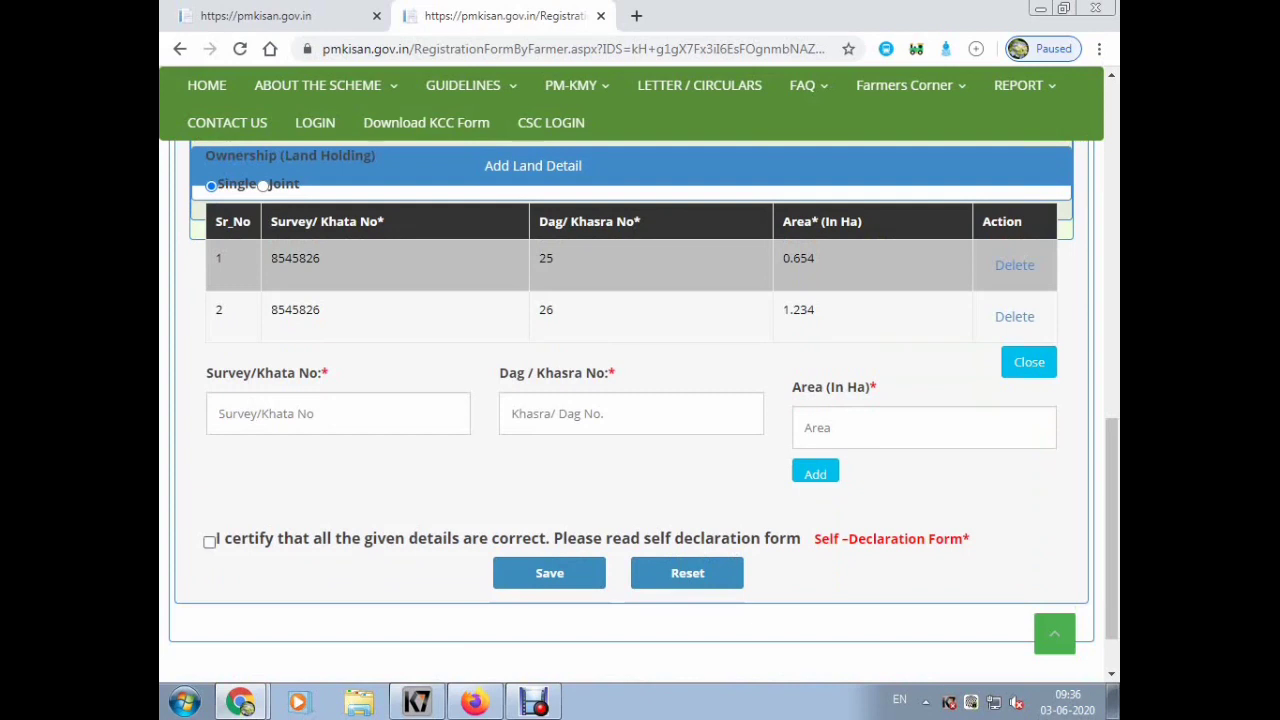
- Certify the details, dismiss the authentication reminder, and close the consent dialog without agreeing
{"action": "left_click", "coordinate": [209, 541]}
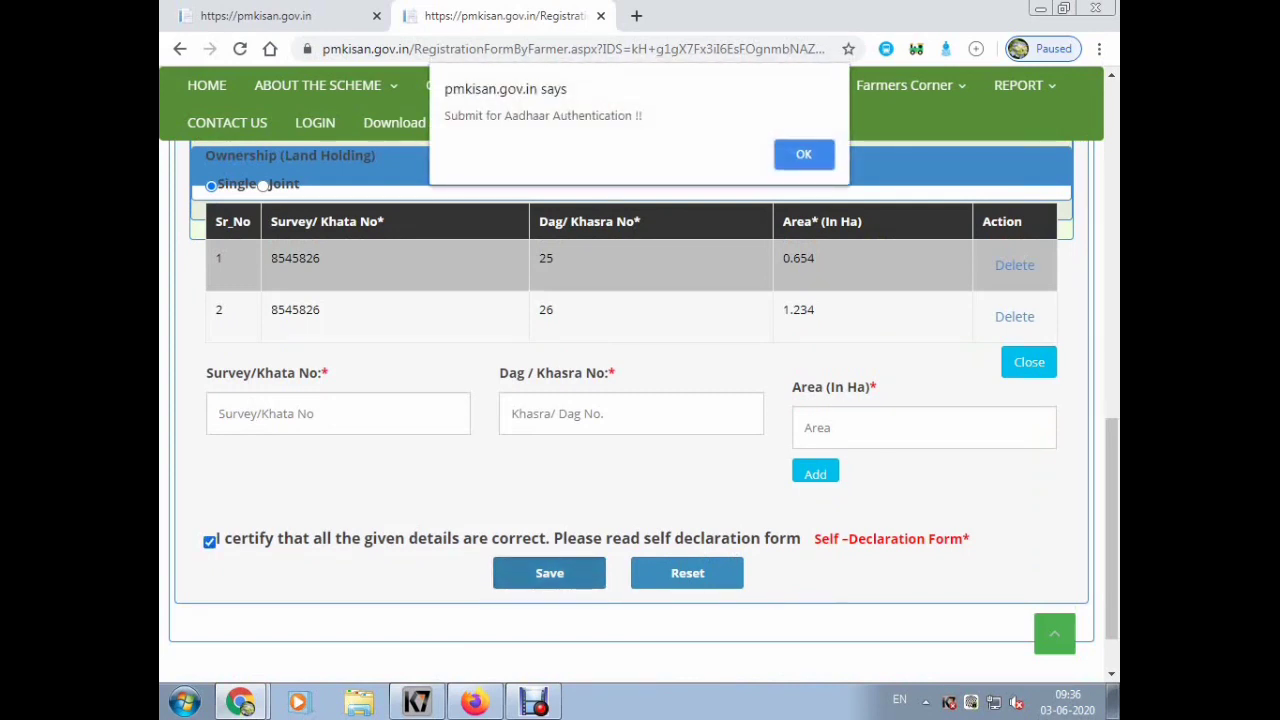
{"action": "key", "text": "Return"}
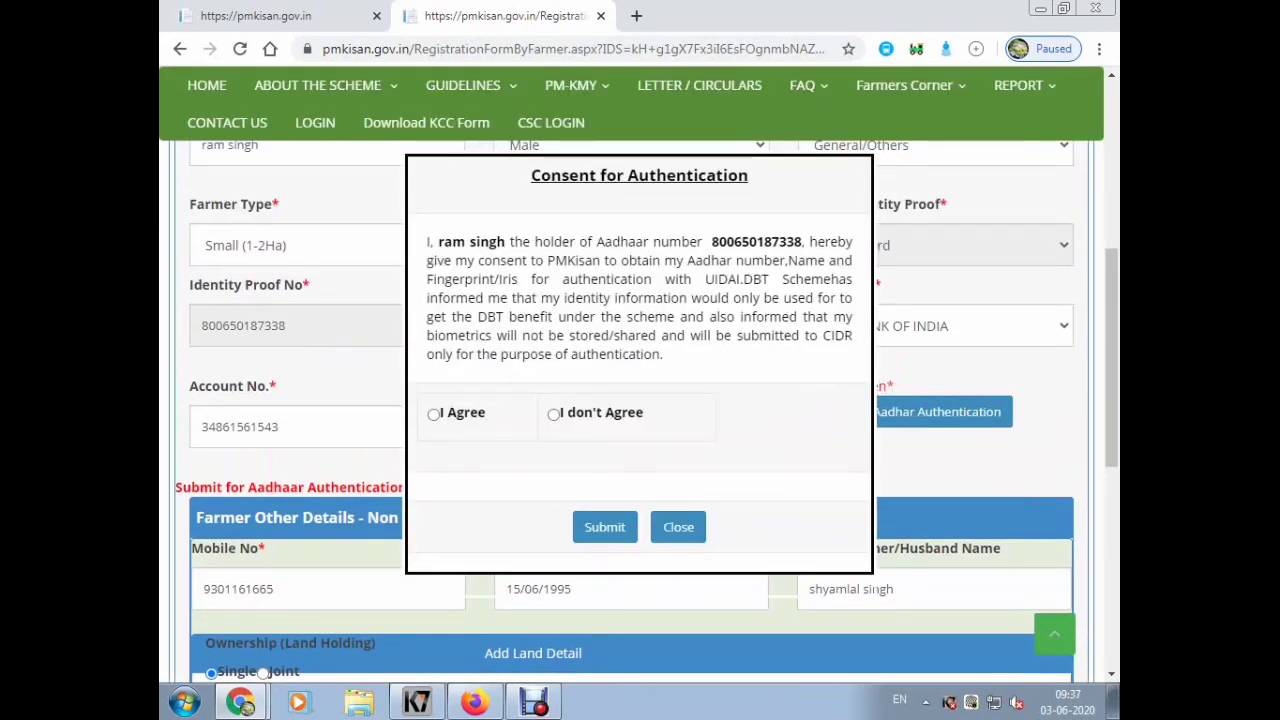
{"action": "left_click", "coordinate": [678, 527]}
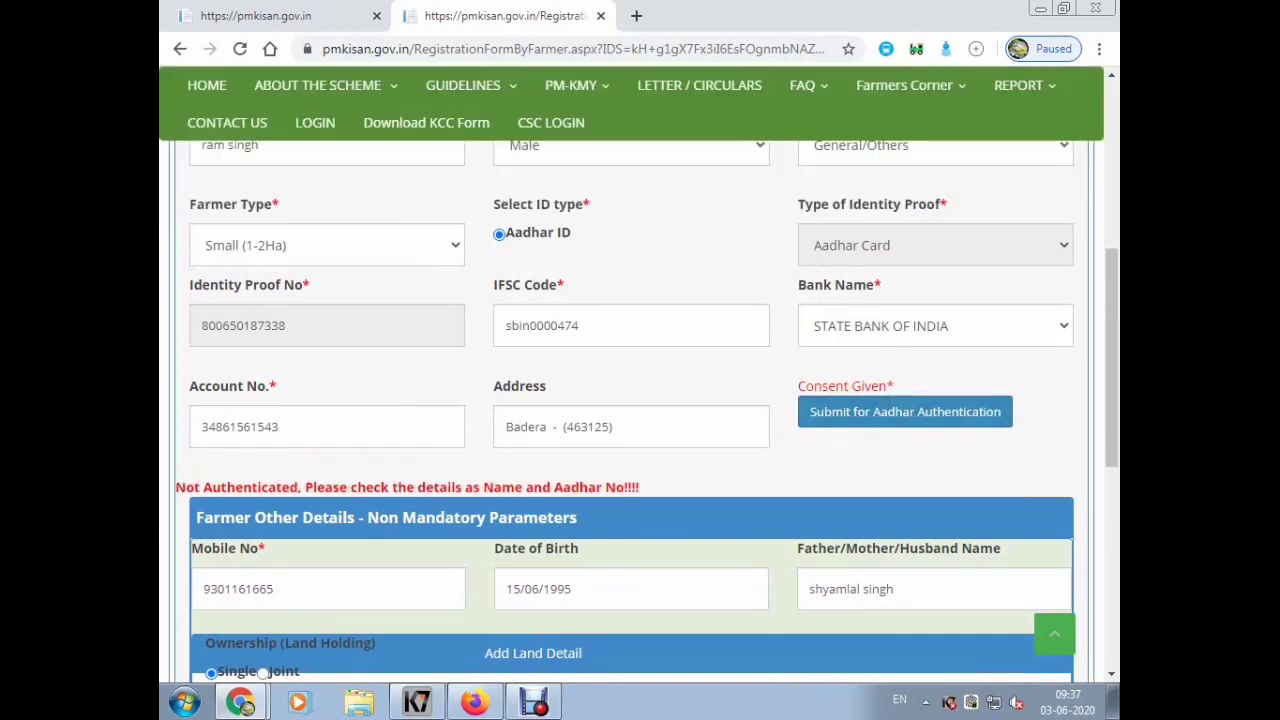
{"action": "scroll", "coordinate": [640, 400], "scroll_direction": "up", "scroll_amount": 2}
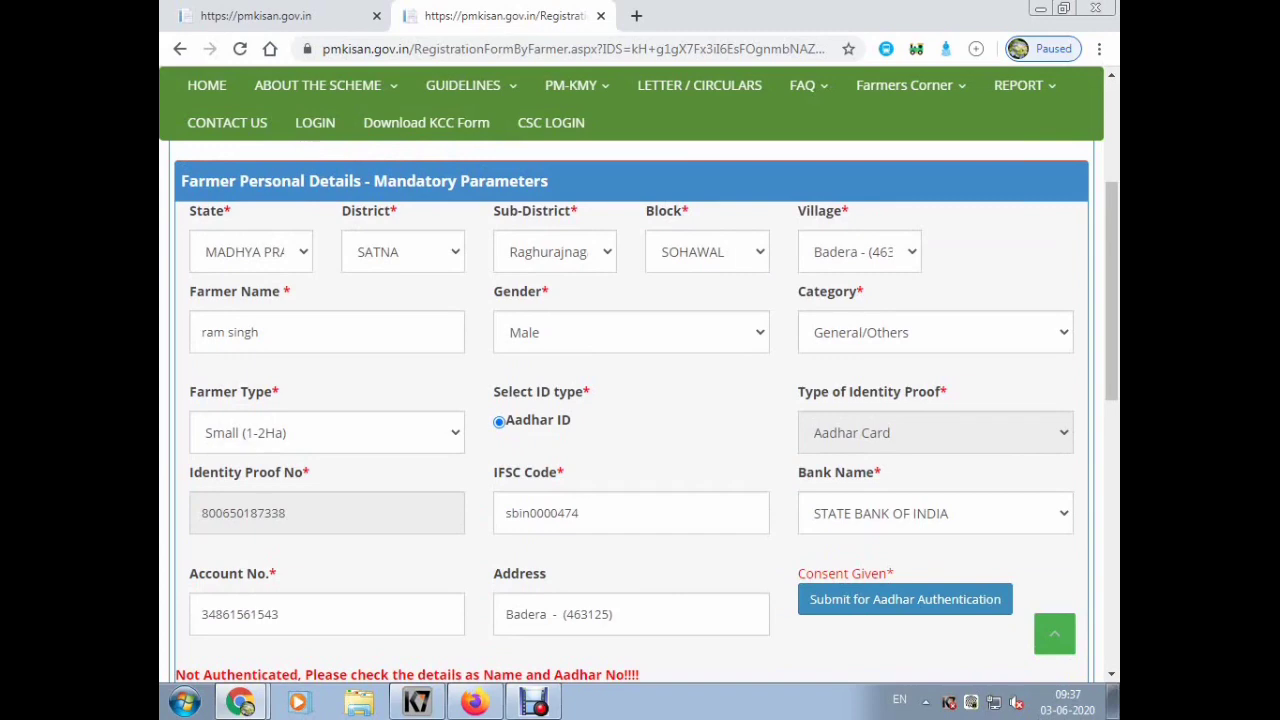
{"action": "scroll", "coordinate": [640, 400], "scroll_direction": "up", "scroll_amount": 3}
{"action": "scroll", "coordinate": [640, 400], "scroll_direction": "down", "scroll_amount": 6}
{"action": "scroll", "coordinate": [640, 400], "scroll_direction": "down", "scroll_amount": 2}
{"action": "scroll", "coordinate": [640, 400], "scroll_direction": "up", "scroll_amount": 6}
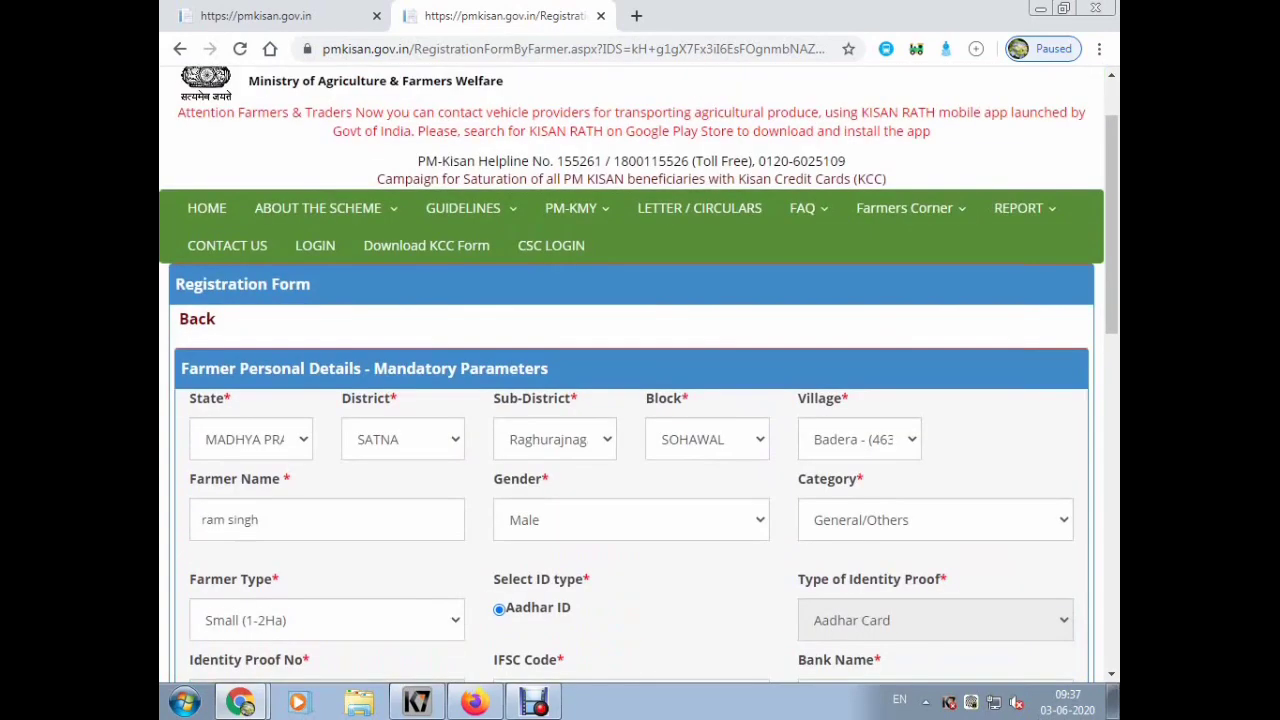
- Replace the Farmer Name with the Aadhaar-matching name and review the form through the land table
{"action": "triple_click", "coordinate": [230, 519]}
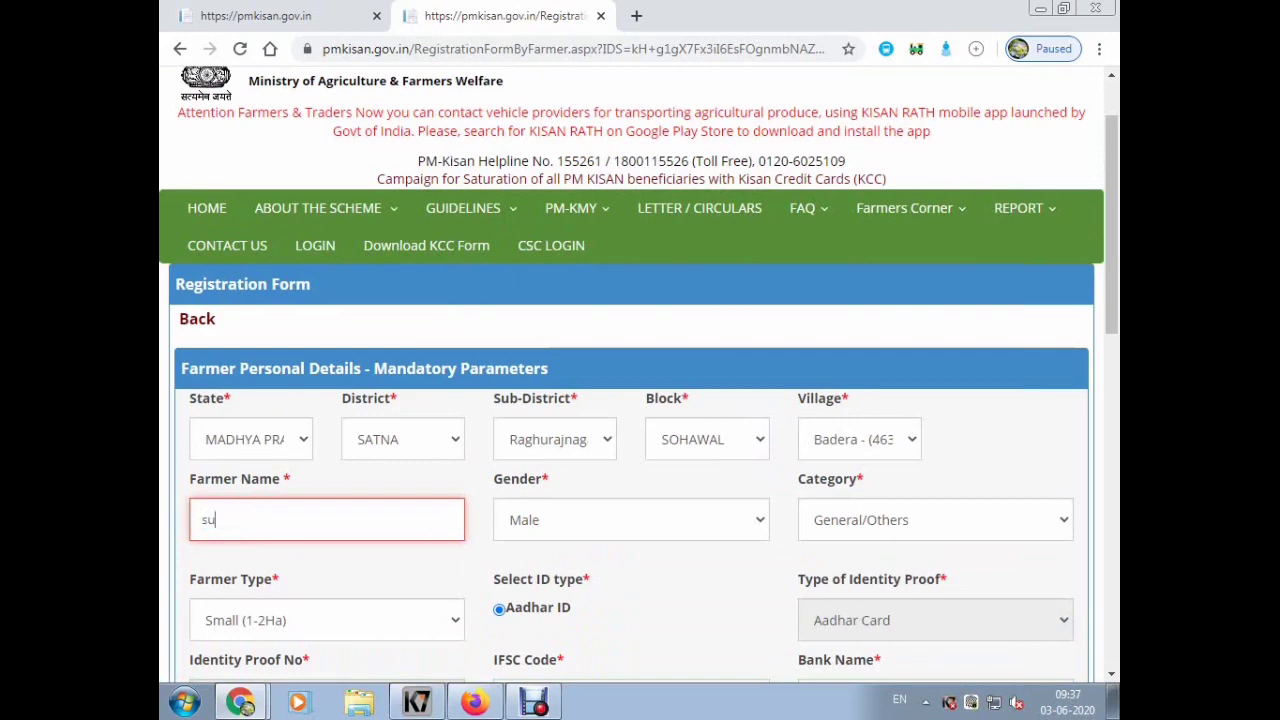
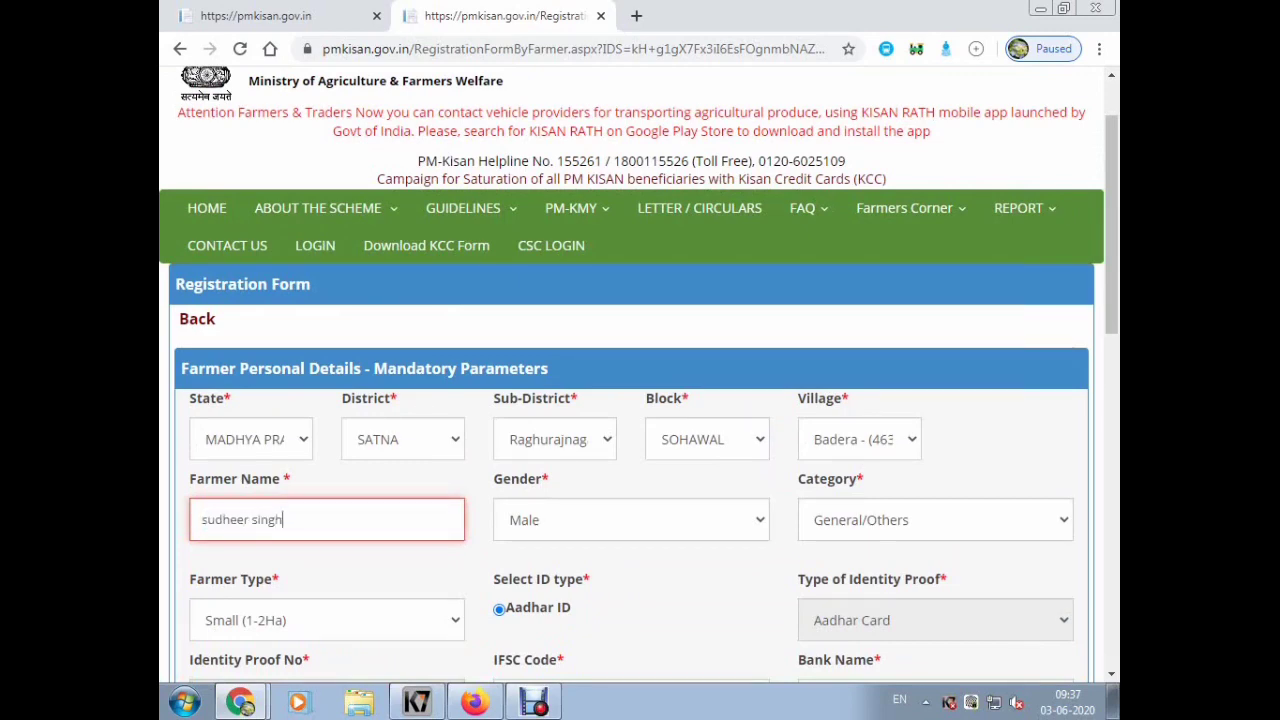
{"action": "key", "text": "Tab"}
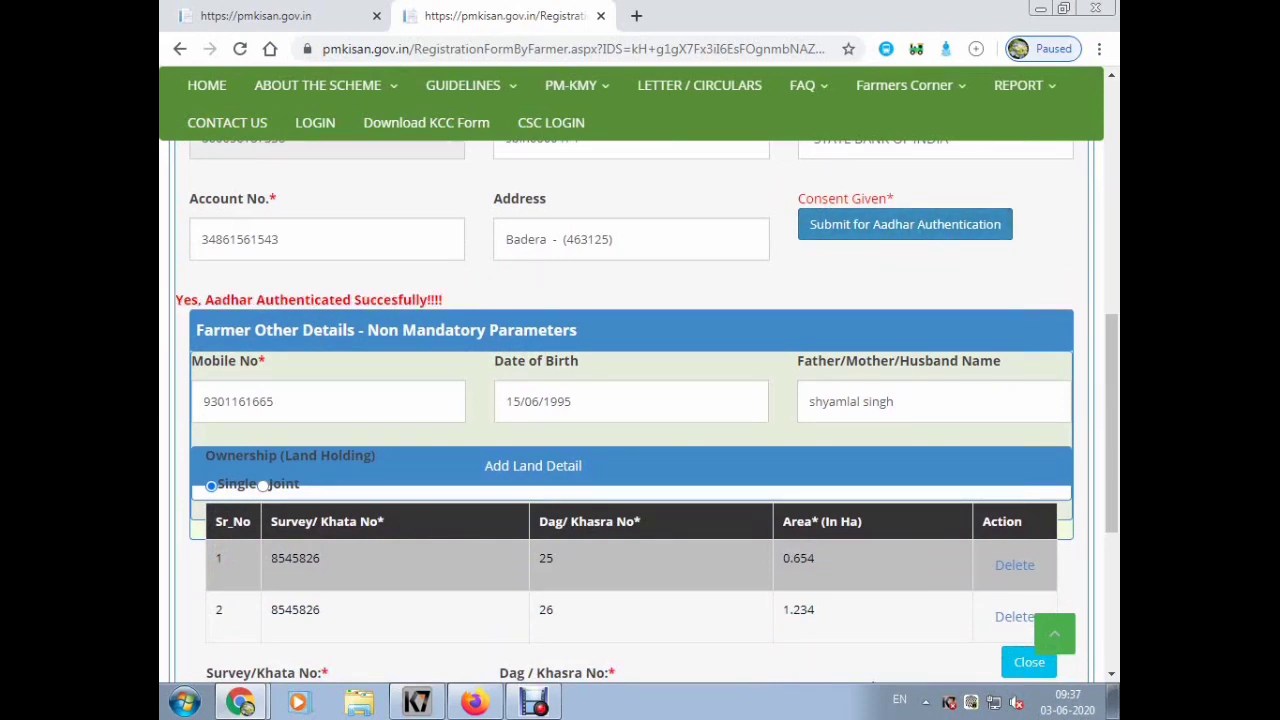
{"action": "scroll", "coordinate": [647, 412], "scroll_direction": "down", "scroll_amount": 1}
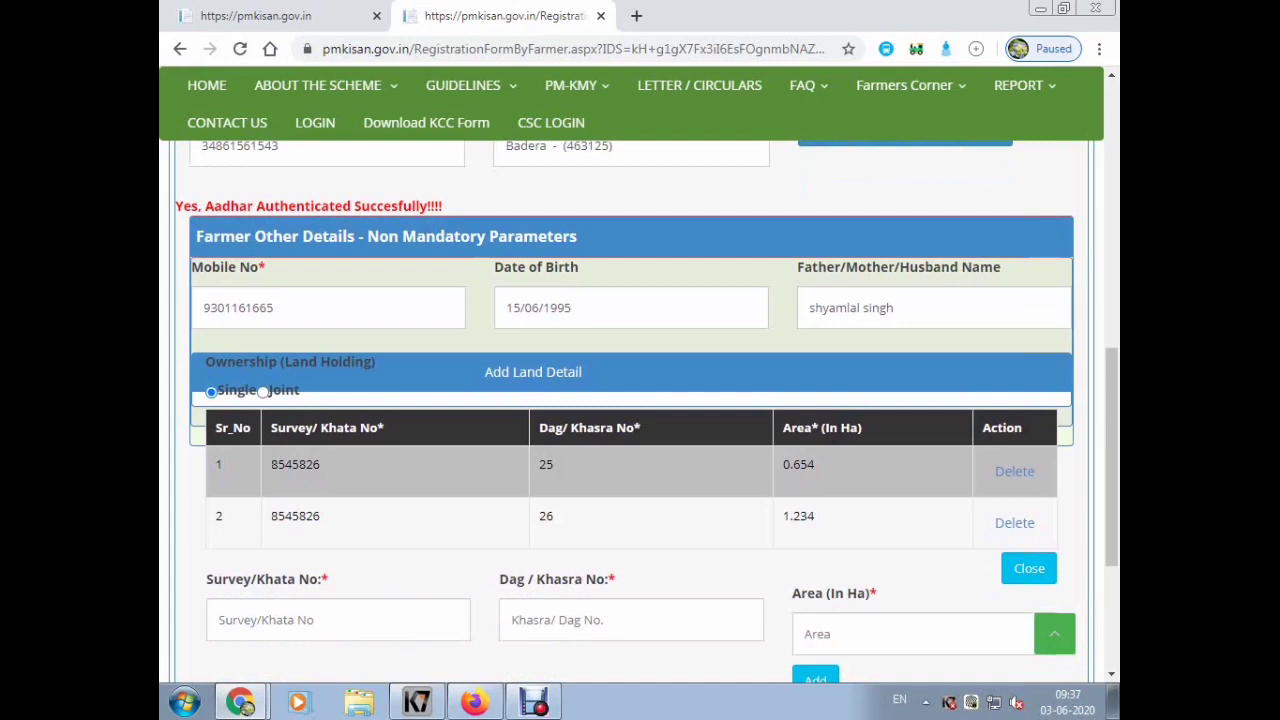
{"action": "scroll", "coordinate": [640, 400], "scroll_direction": "down", "scroll_amount": 2}
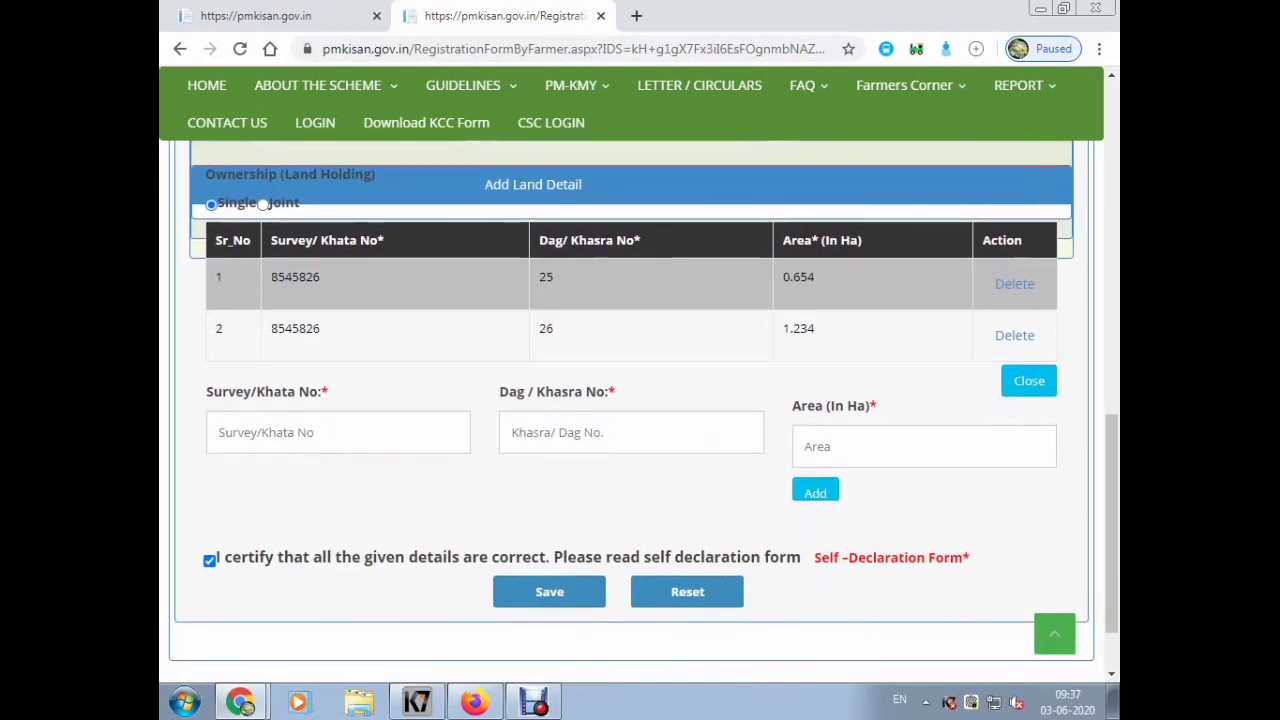
{"action": "scroll", "coordinate": [640, 400], "scroll_direction": "down", "scroll_amount": 1}
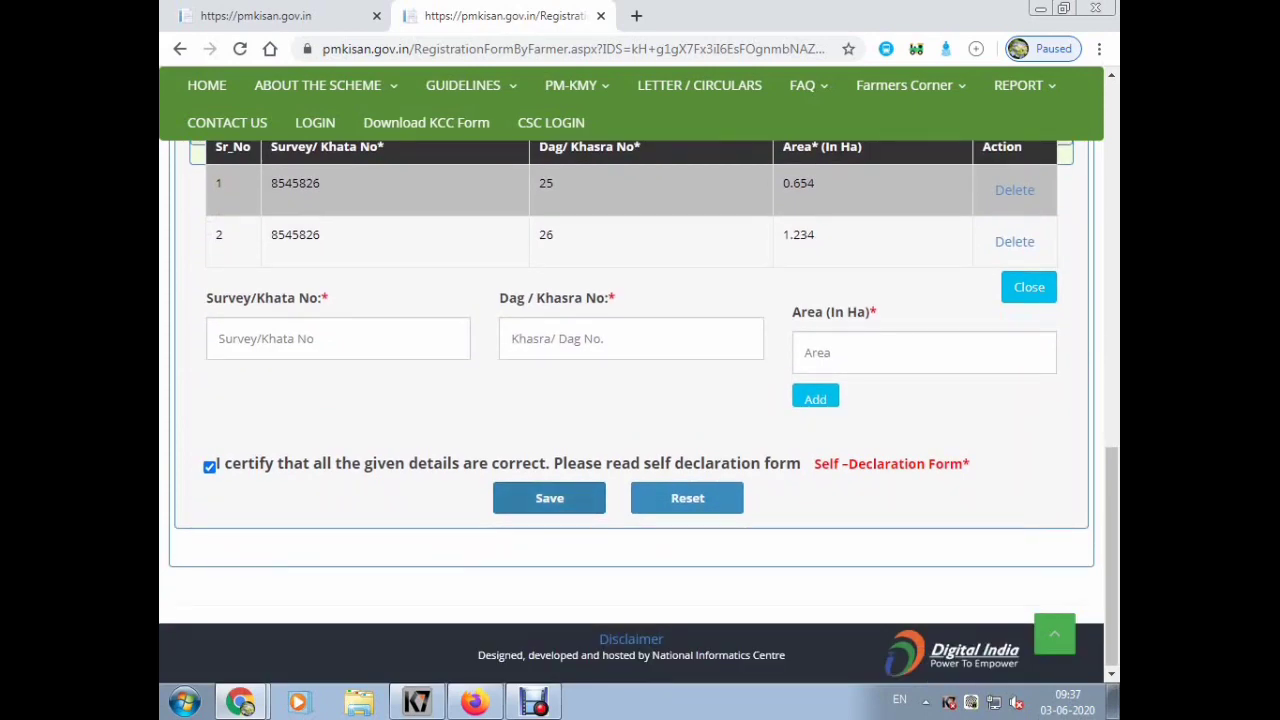
{"action": "key", "text": "Home"}
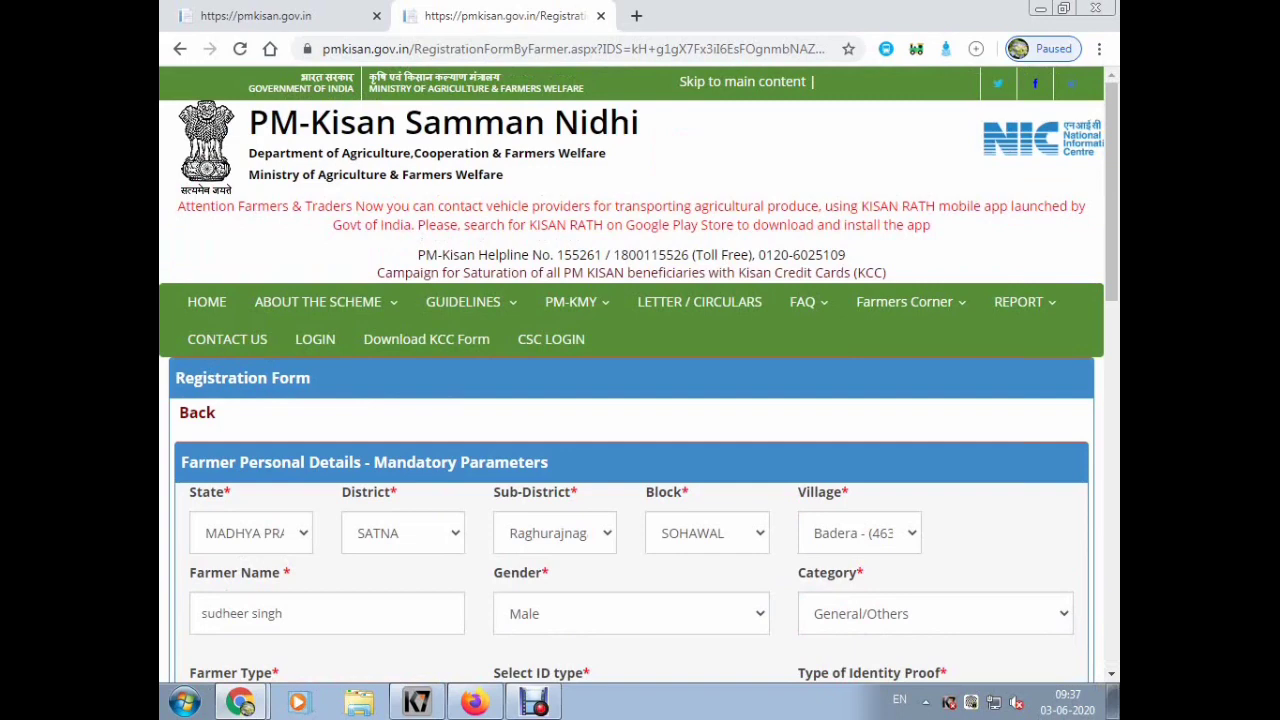
- Save the registration and acknowledge the 'sent for state approval' confirmation
{"action": "scroll", "coordinate": [640, 400], "scroll_direction": "down", "scroll_amount": 1}
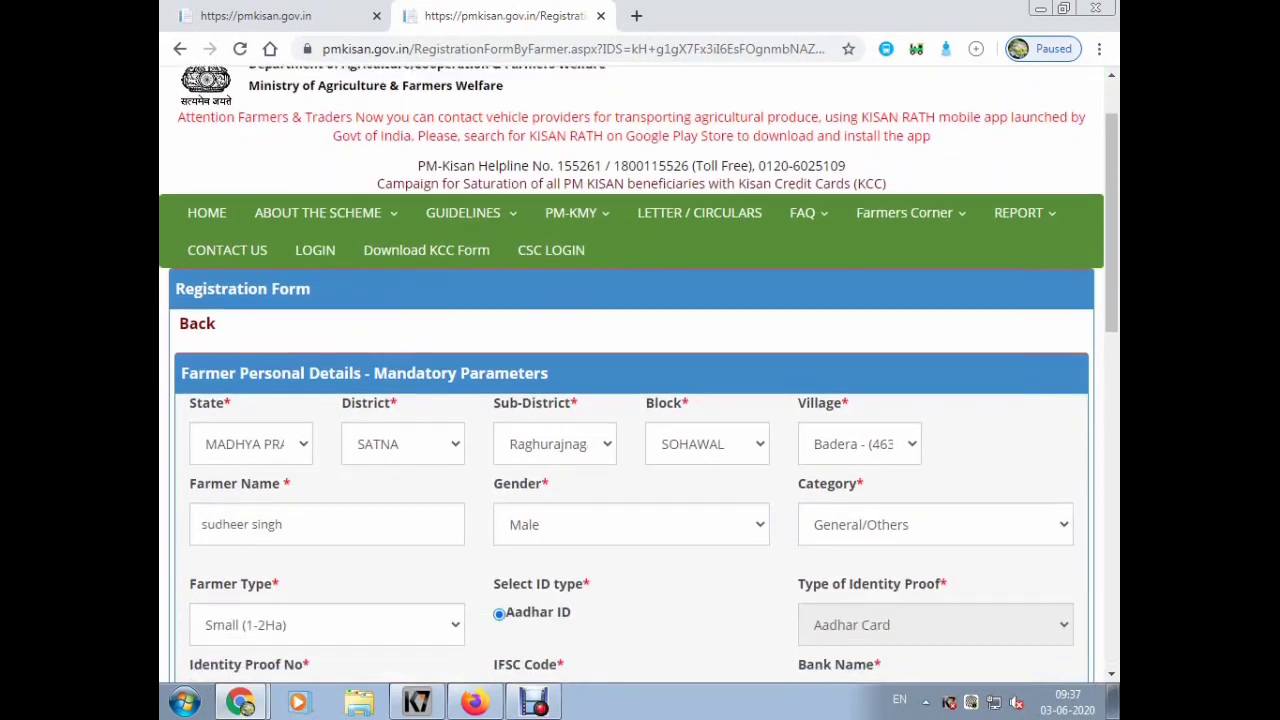
{"action": "scroll", "coordinate": [640, 400], "scroll_direction": "down", "scroll_amount": 2}
{"action": "scroll", "coordinate": [640, 400], "scroll_direction": "down", "scroll_amount": 1}
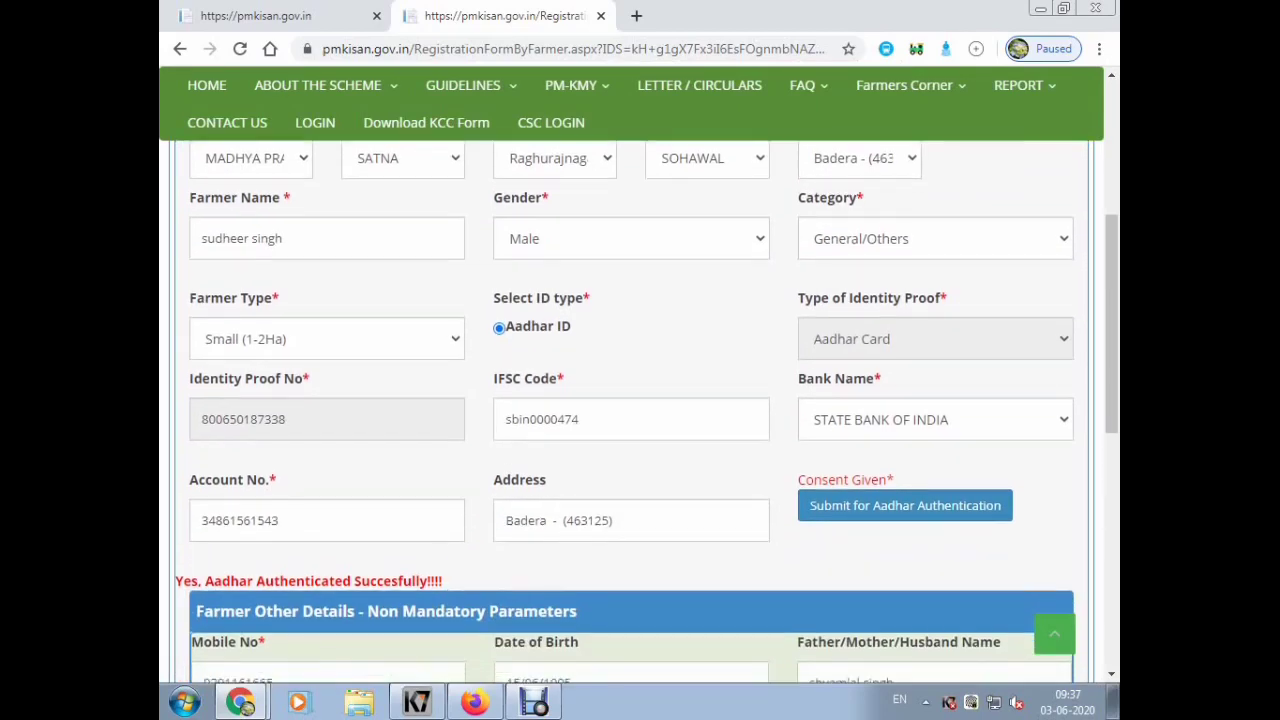
{"action": "scroll", "coordinate": [640, 400], "scroll_direction": "down", "scroll_amount": 3}
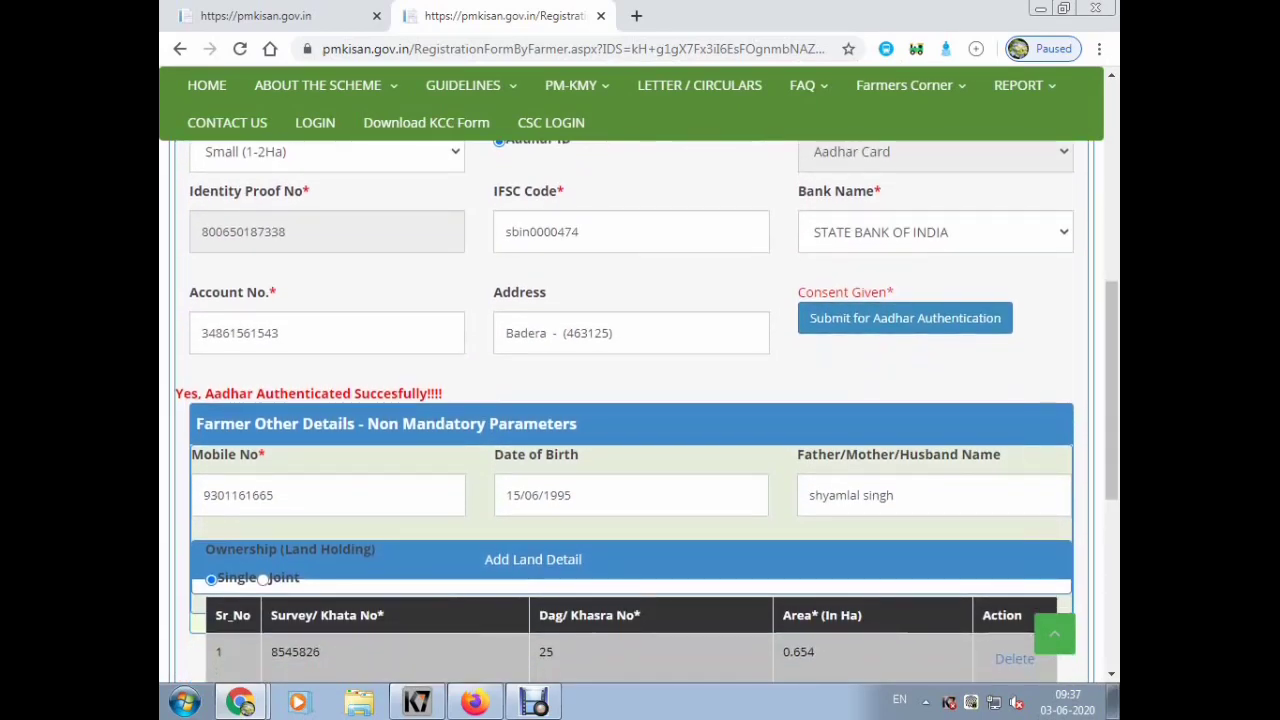
{"action": "scroll", "coordinate": [640, 400], "scroll_direction": "down", "scroll_amount": 1}
{"action": "scroll", "coordinate": [640, 400], "scroll_direction": "up", "scroll_amount": 2}
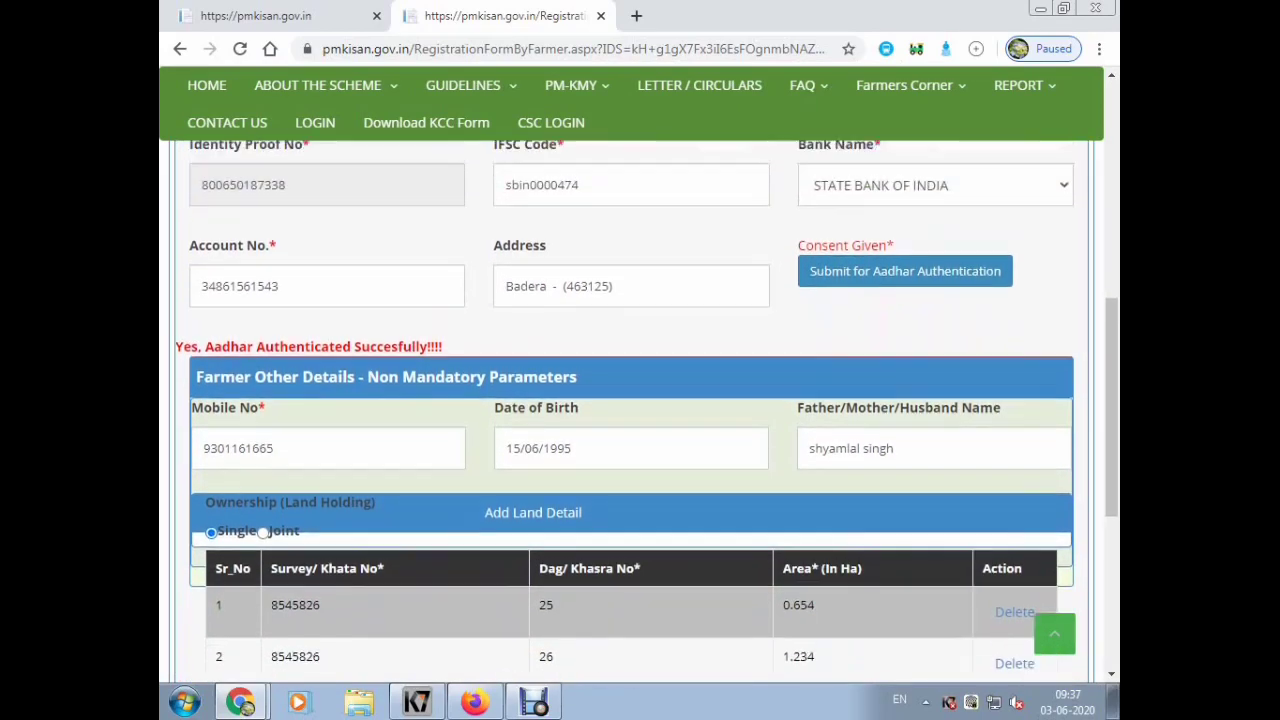
{"action": "scroll", "coordinate": [640, 400], "scroll_direction": "down", "scroll_amount": 4}
{"action": "scroll", "coordinate": [640, 400], "scroll_direction": "down", "scroll_amount": 3}
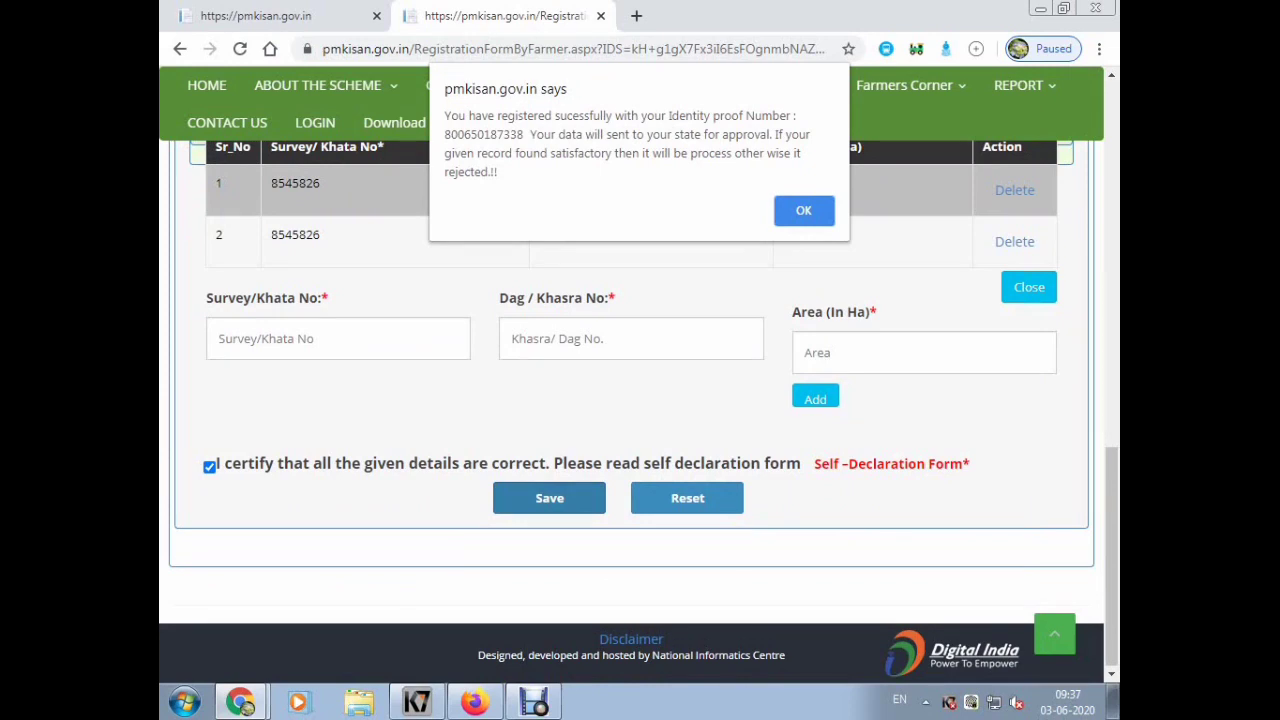
{"action": "left_click_drag", "start_coordinate": [444, 115], "coordinate": [498, 172]}
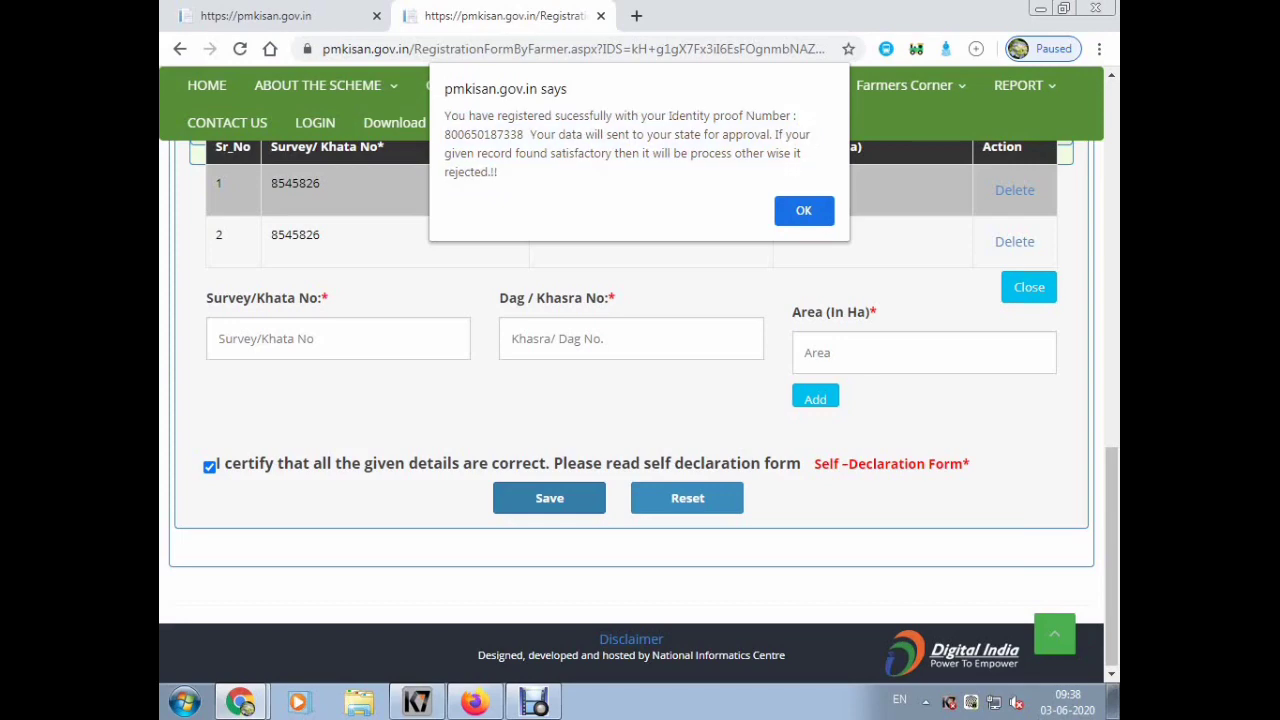
{"action": "key", "text": "Return"}
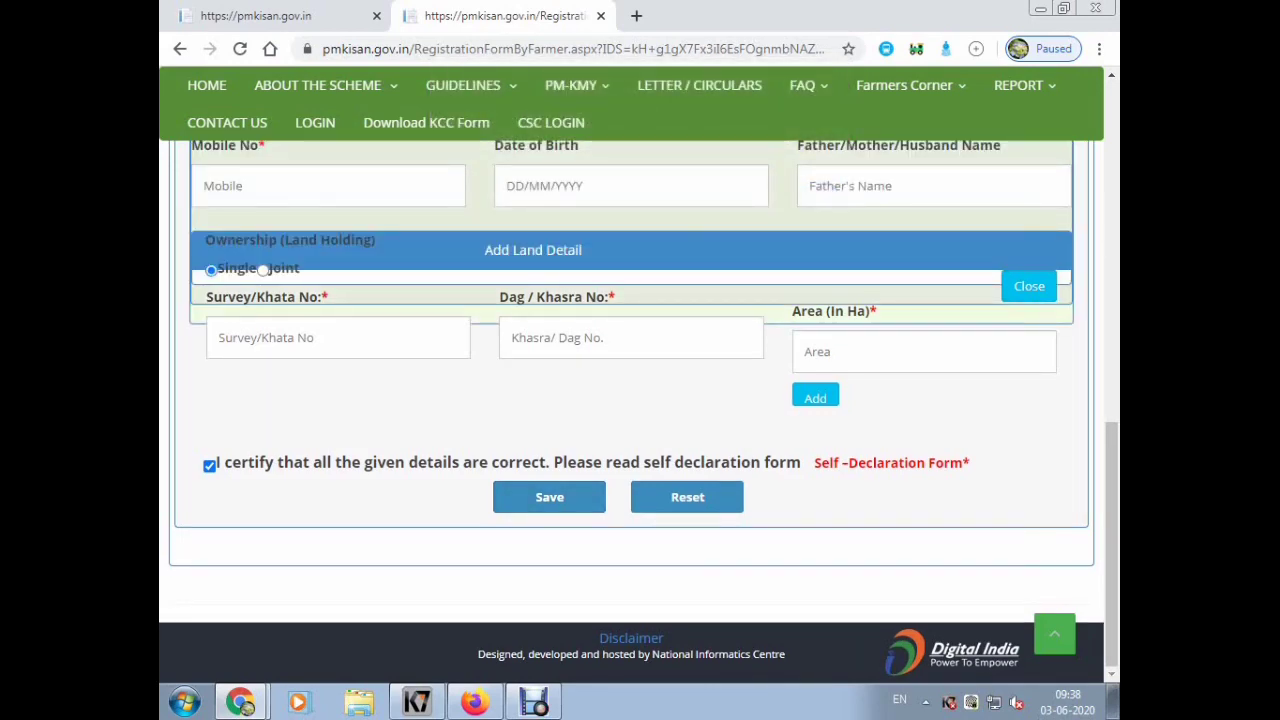
- Look over the cleared form and bring up the Farmers Corner services list
{"action": "scroll", "coordinate": [631, 400], "scroll_direction": "up", "scroll_amount": 10}
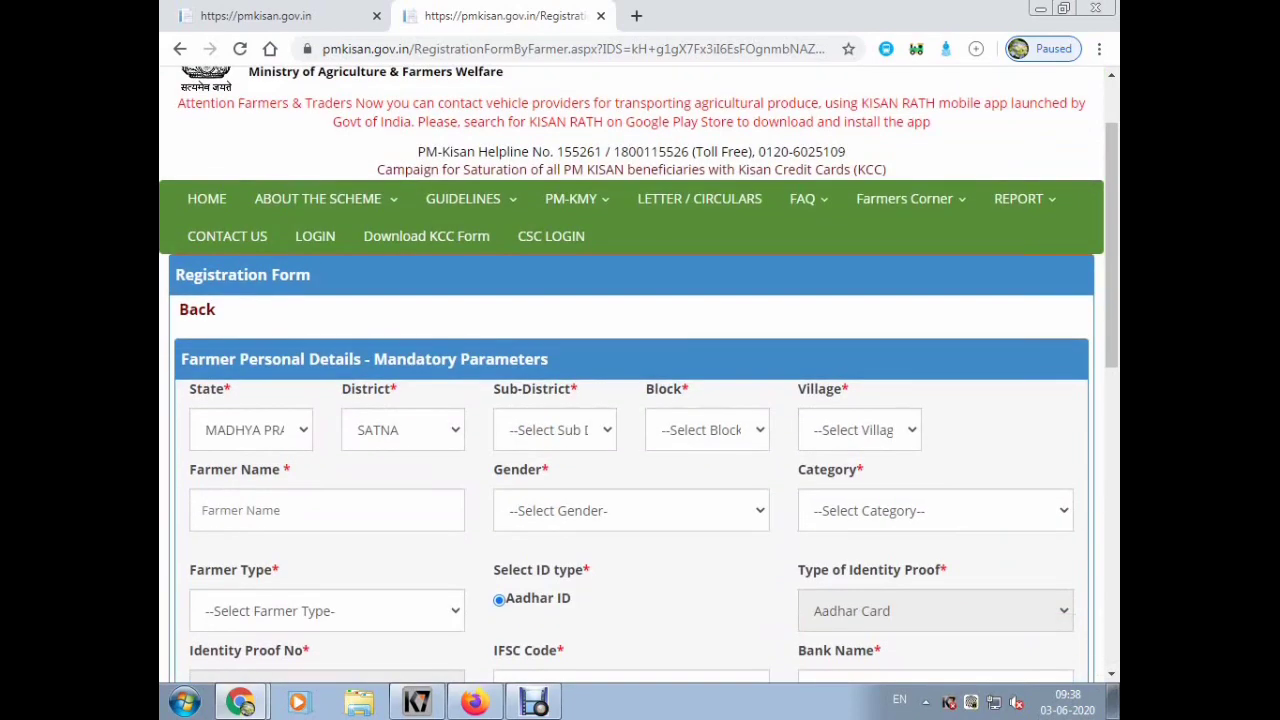
{"action": "scroll", "coordinate": [631, 400], "scroll_direction": "down", "scroll_amount": 3}
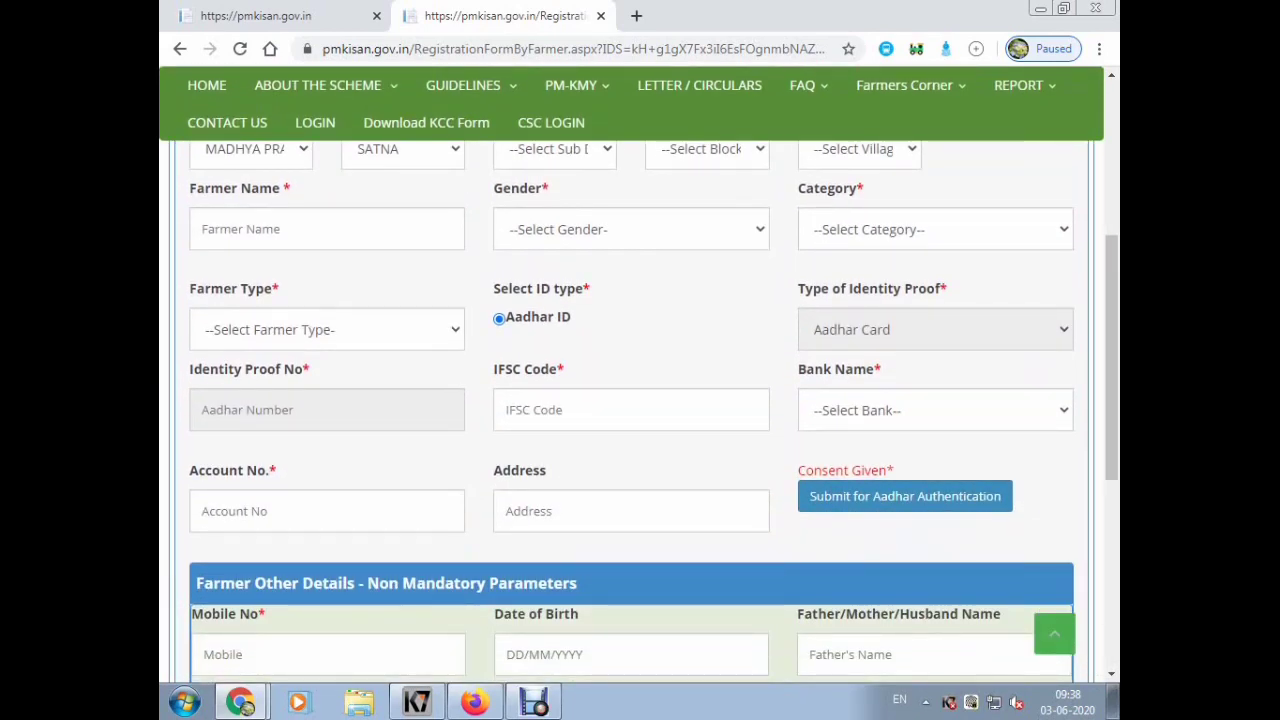
{"action": "scroll", "coordinate": [631, 400], "scroll_direction": "up", "scroll_amount": 2}
{"action": "scroll", "coordinate": [631, 400], "scroll_direction": "down", "scroll_amount": 4}
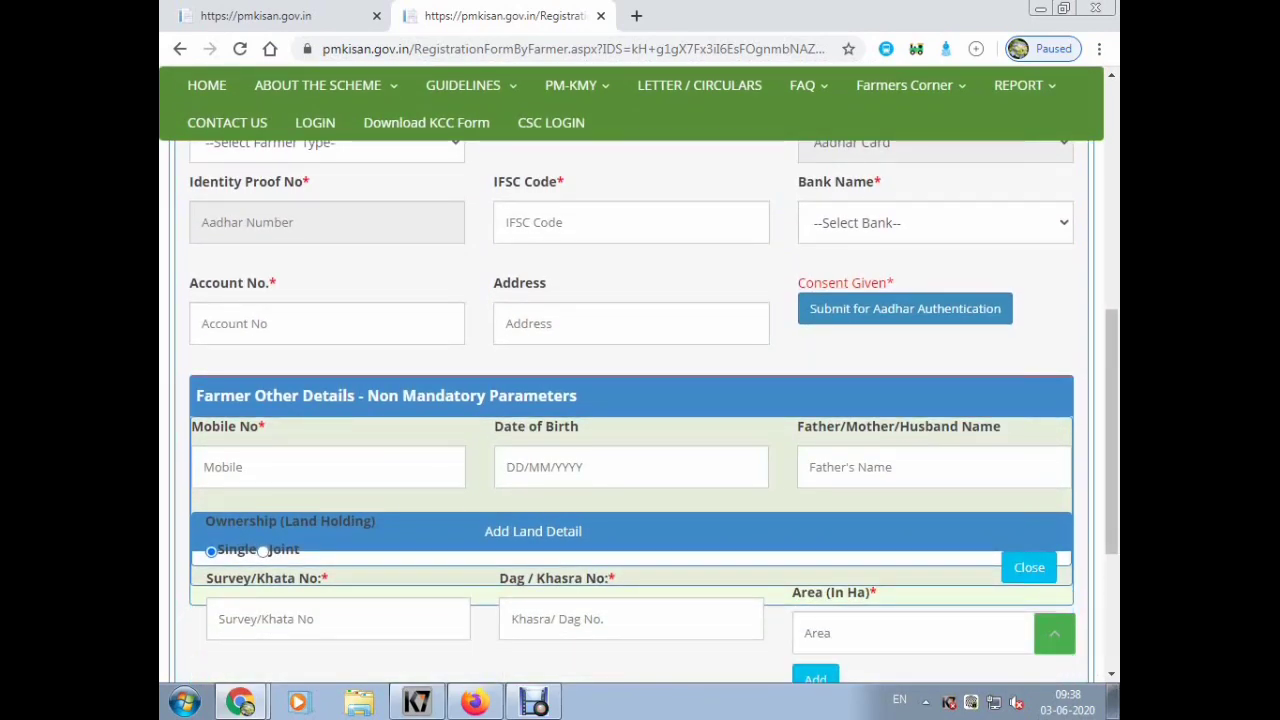
{"action": "scroll", "coordinate": [631, 400], "scroll_direction": "up", "scroll_amount": 3}
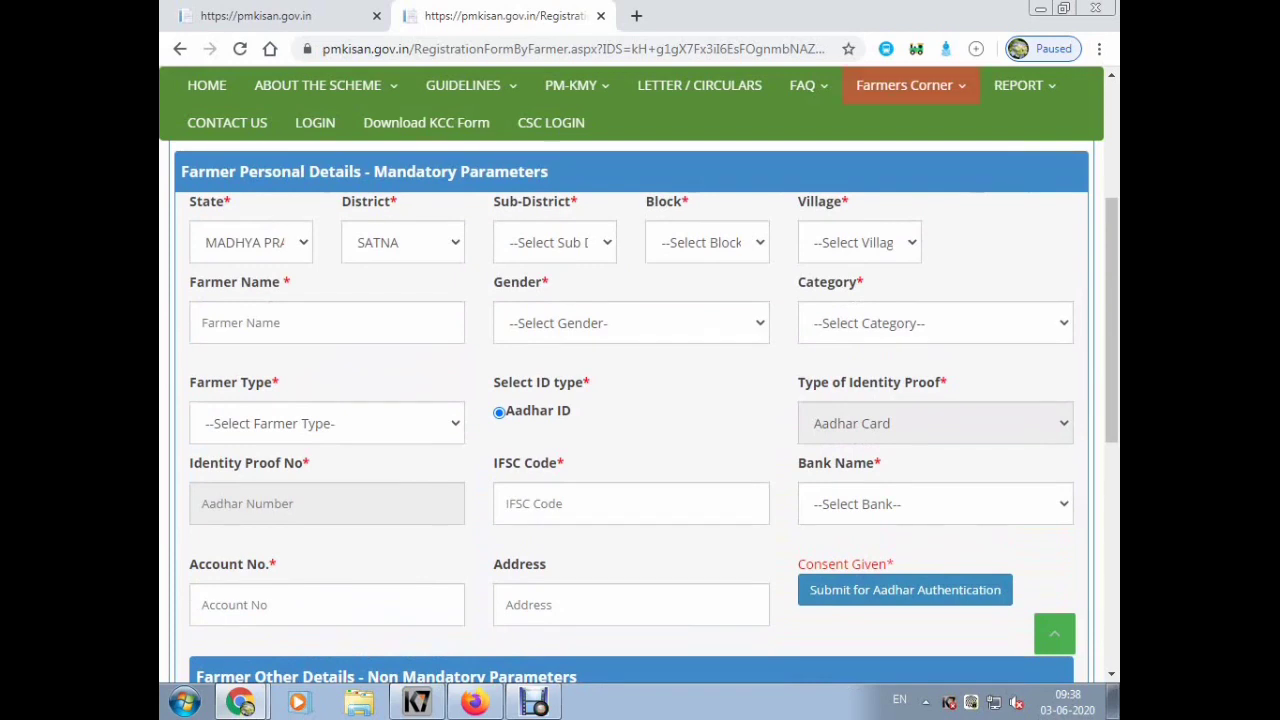
{"action": "mouse_move", "coordinate": [905, 85]}
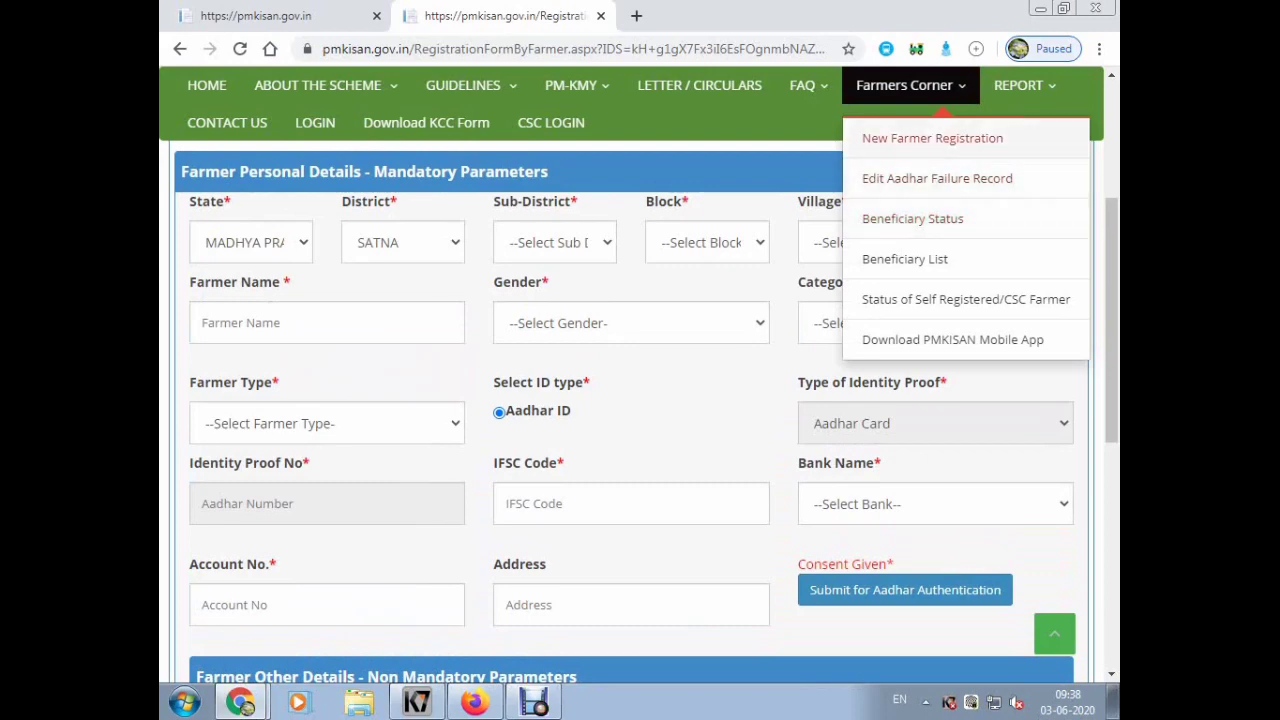
- Run a Beneficiary Status check using the farmer's Aadhaar number
{"action": "left_click", "coordinate": [912, 218]}
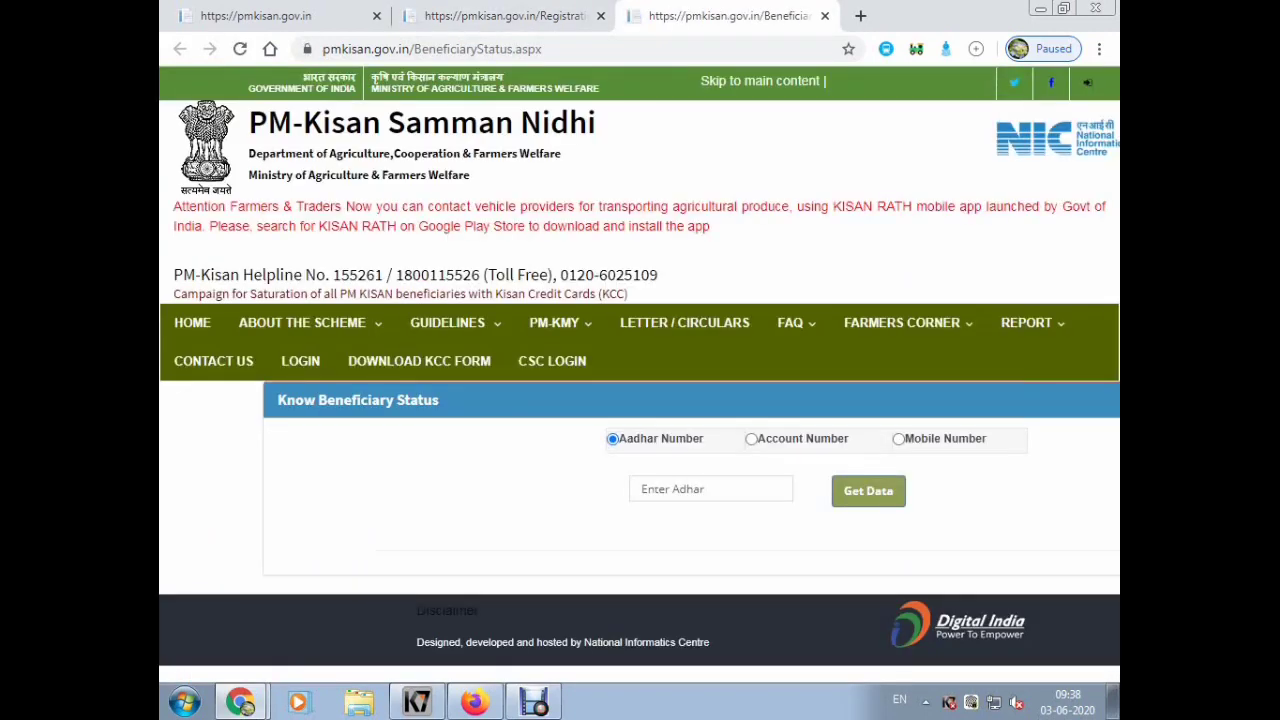
{"action": "left_click", "coordinate": [710, 488]}
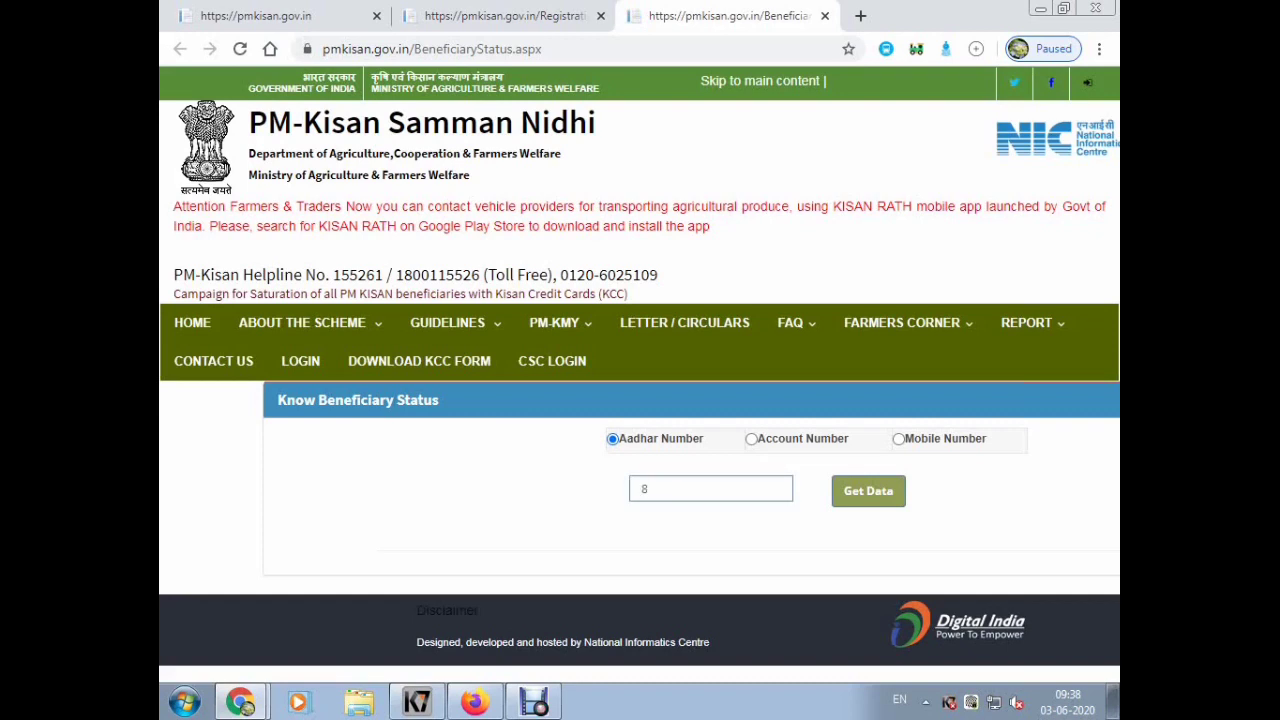
{"action": "key", "text": "Return"}
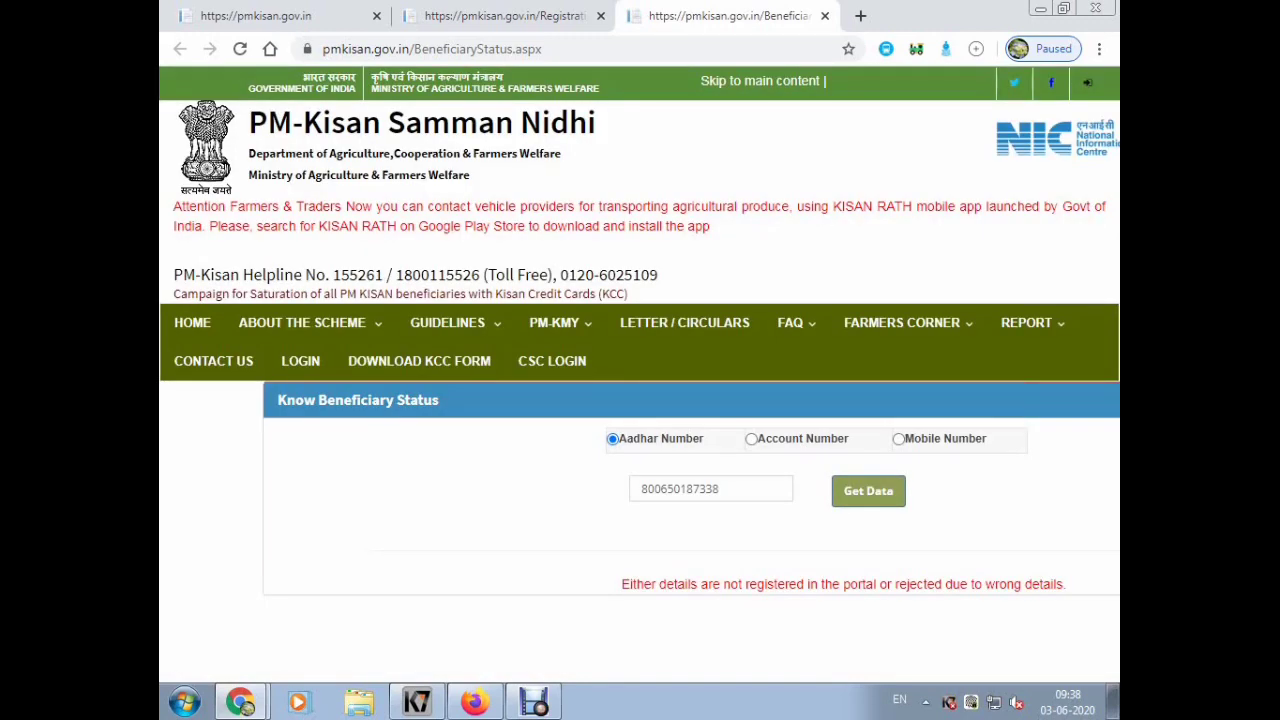
- Highlight the not-registered error message, then bring up the farmer services list
{"action": "left_click_drag", "start_coordinate": [1066, 584], "coordinate": [632, 584]}
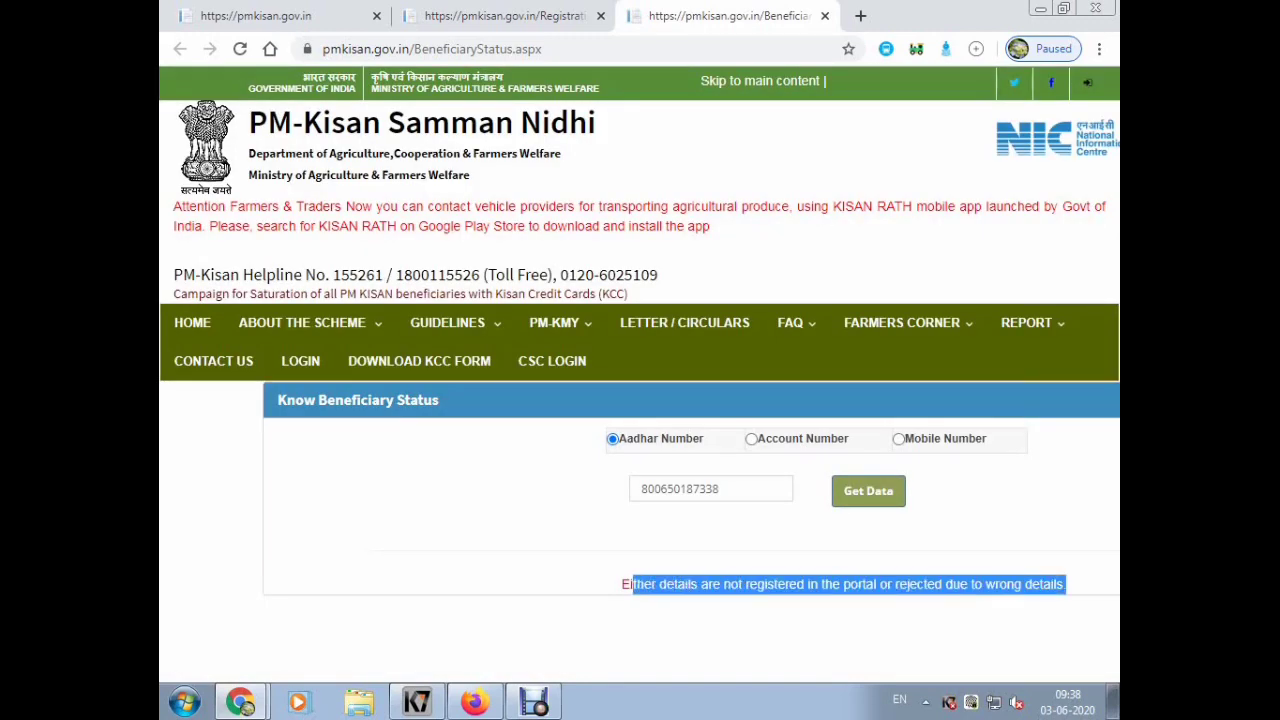
{"action": "left_click", "coordinate": [632, 584]}
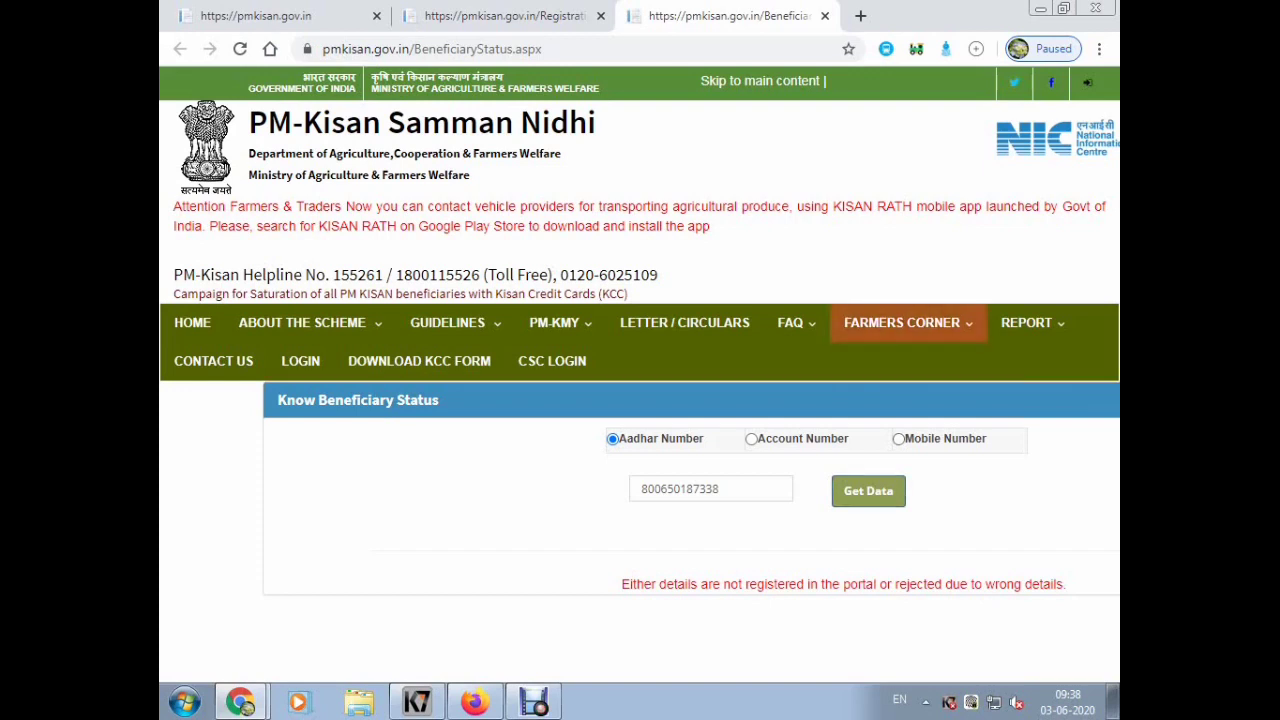
{"action": "left_click", "coordinate": [901, 322]}
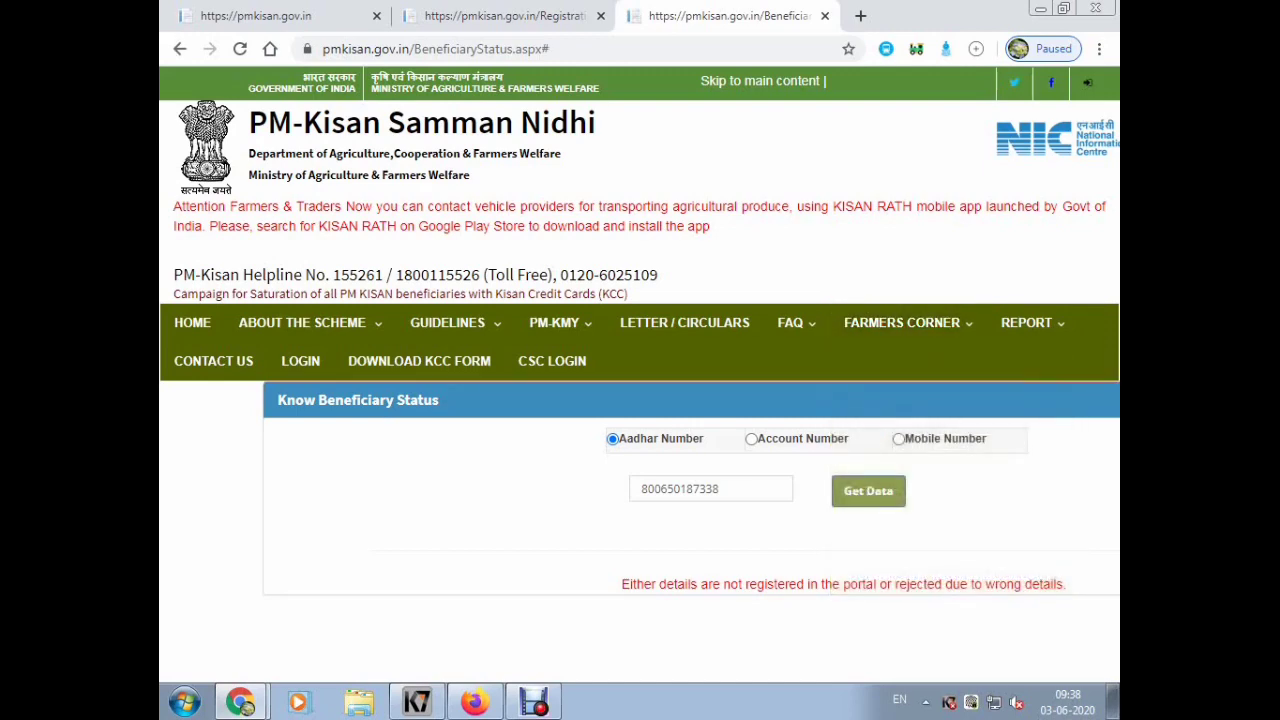
{"action": "mouse_move", "coordinate": [901, 322]}
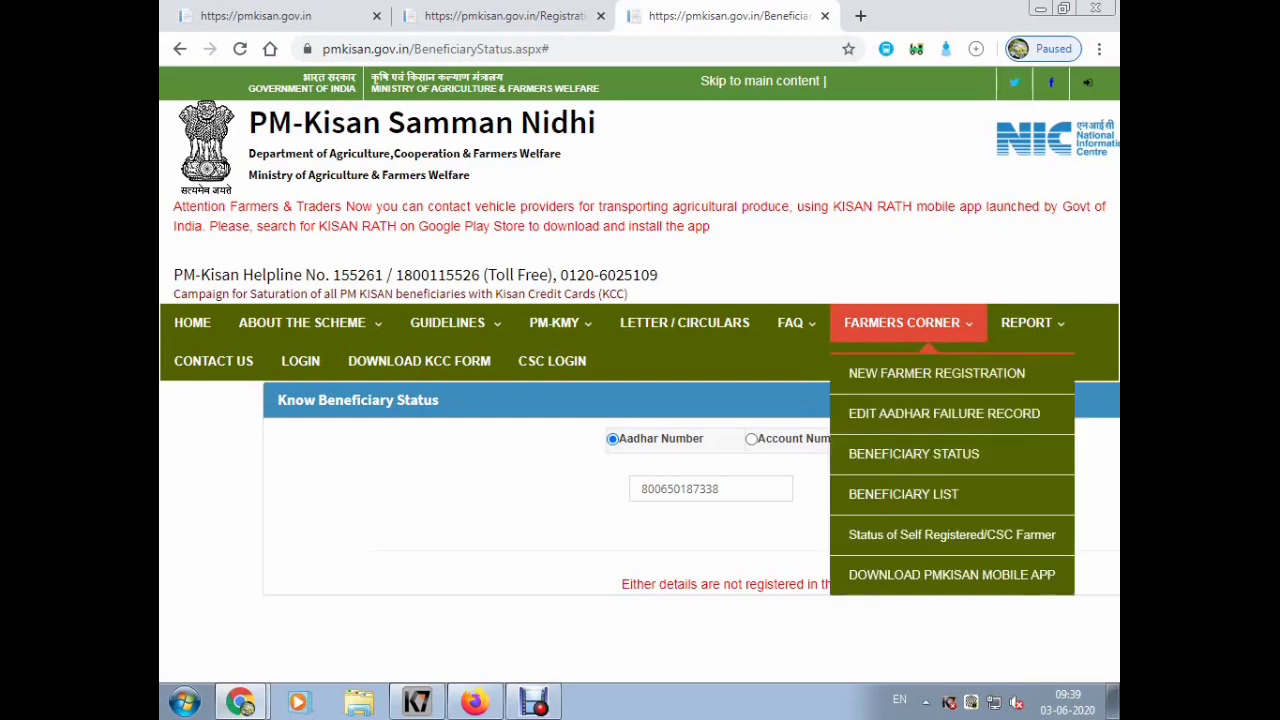
{"action": "left_click", "coordinate": [944, 413]}
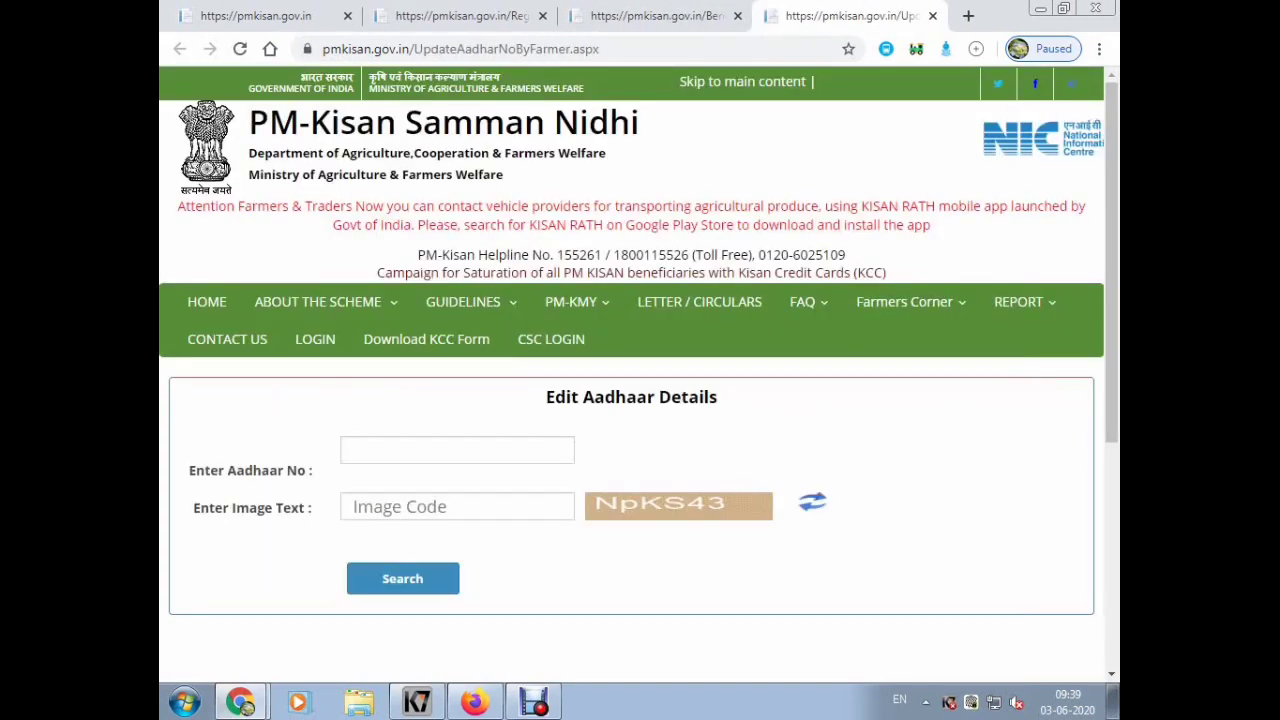
{"action": "left_click", "coordinate": [457, 450]}
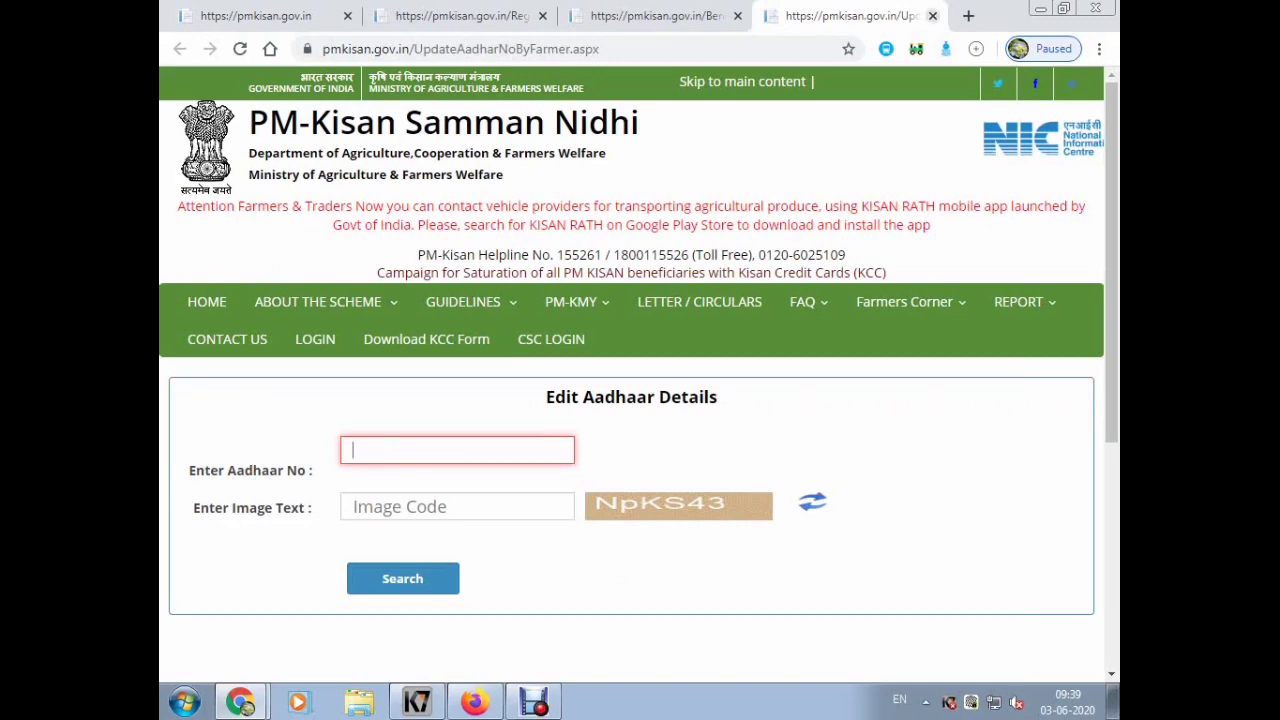
{"action": "left_click", "coordinate": [932, 16]}
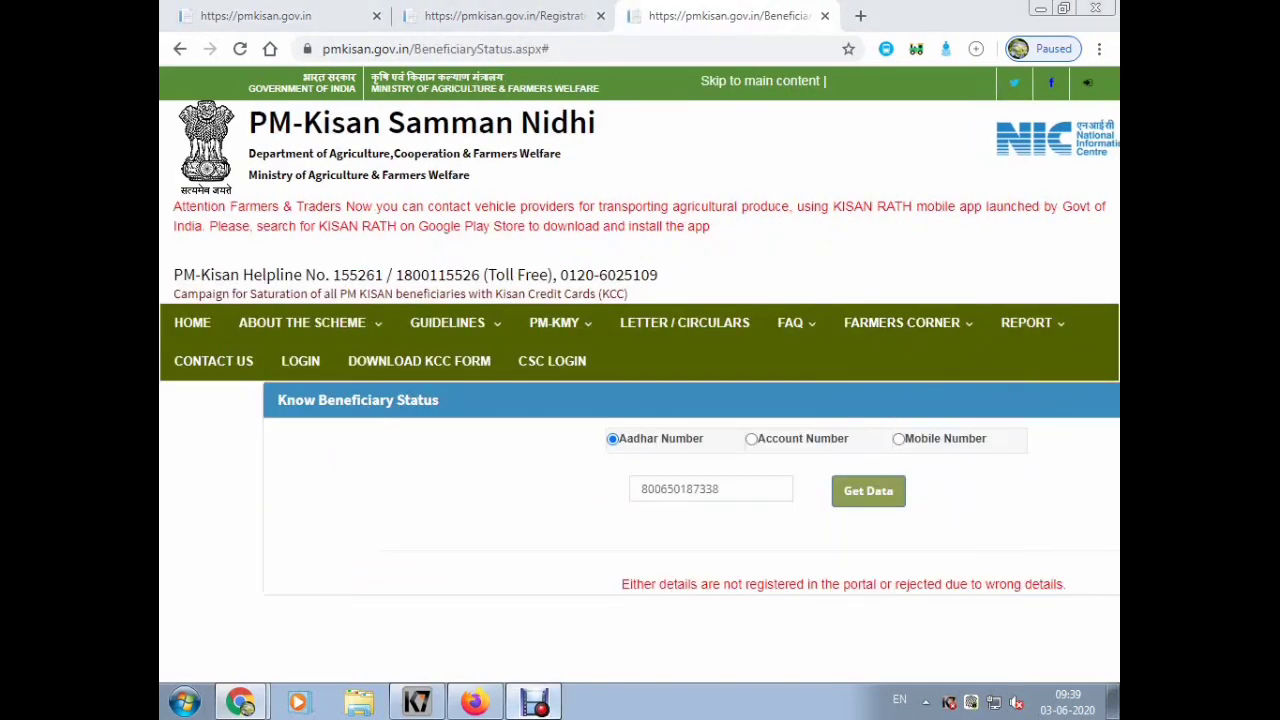
{"action": "key", "text": "ctrl+F10"}
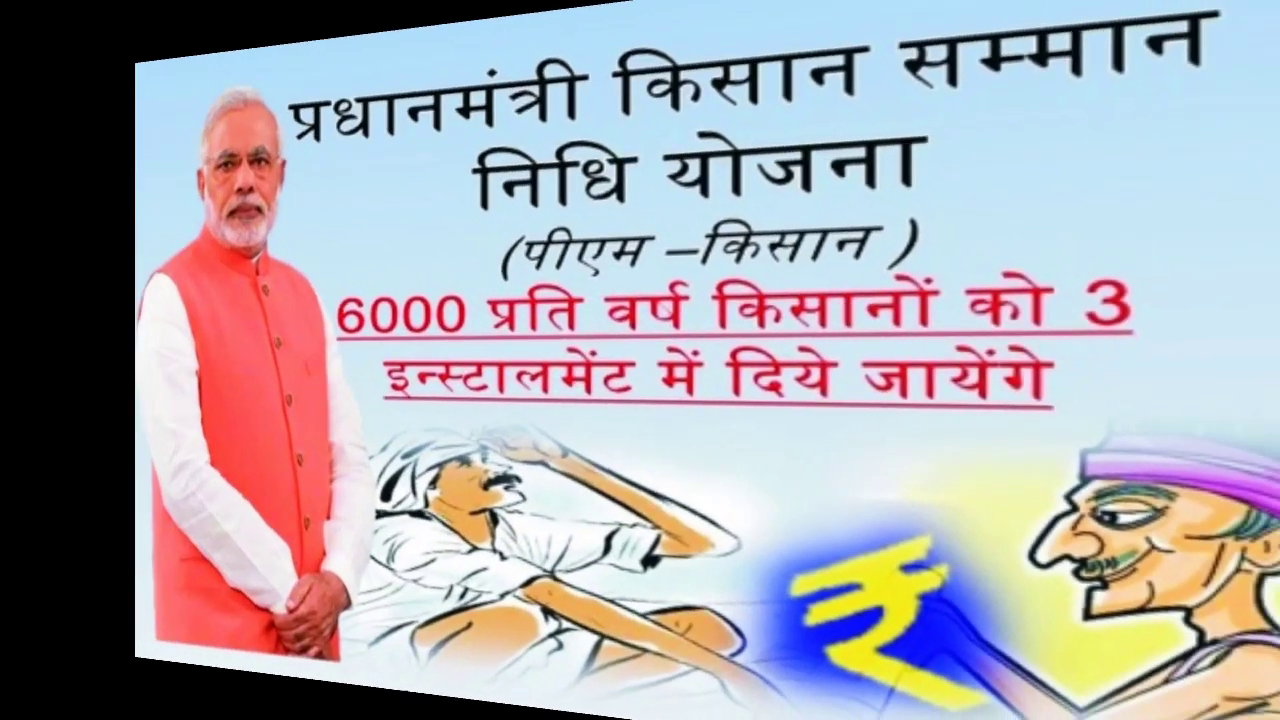